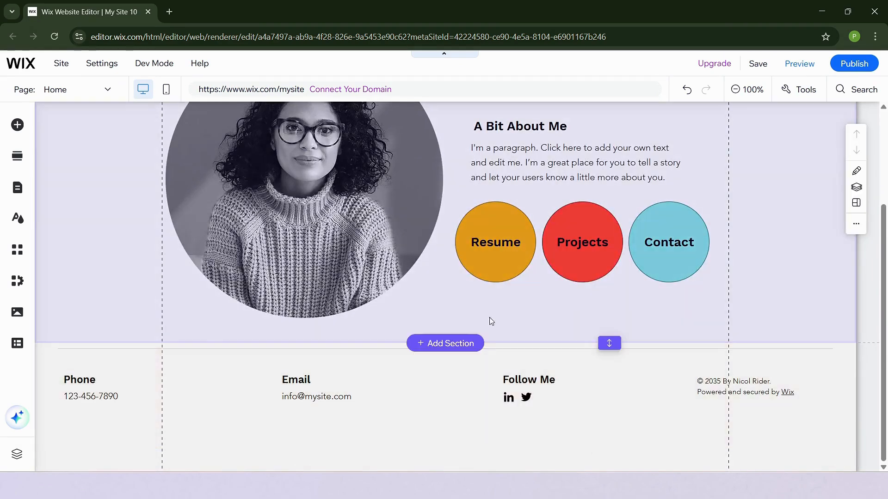
- Add a blank section above the footer and open the site's media files to choose an image for it
{"action": "left_click", "coordinate": [446, 342]}
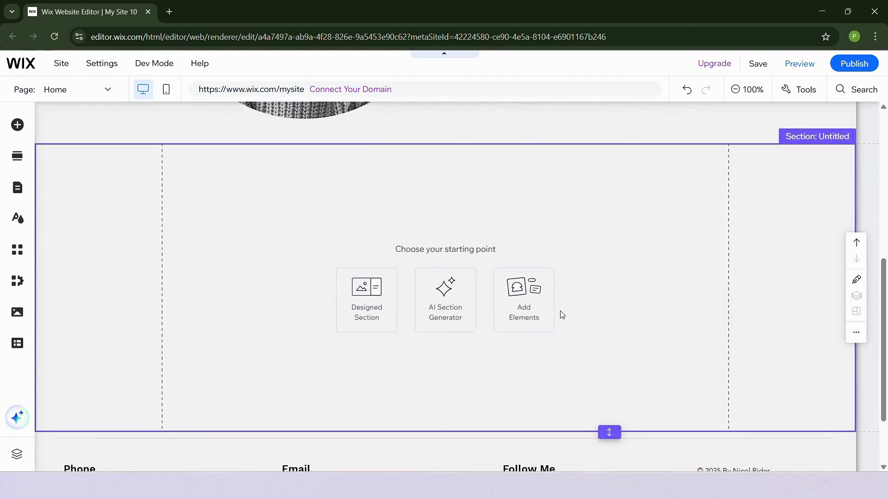
{"action": "left_click", "coordinate": [523, 283]}
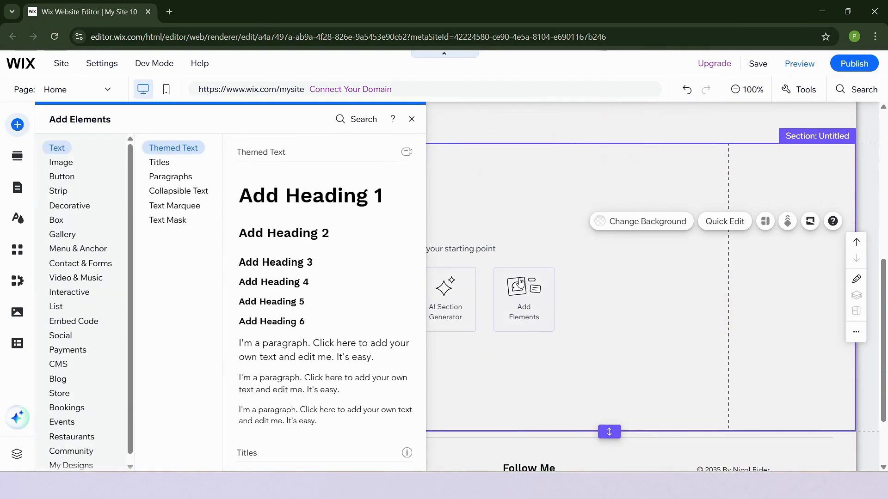
{"action": "left_click", "coordinate": [65, 164]}
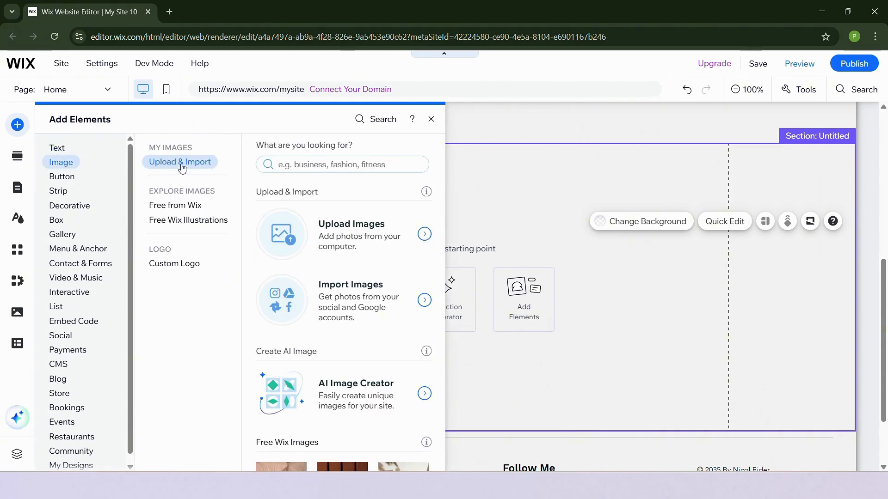
{"action": "left_click", "coordinate": [287, 248]}
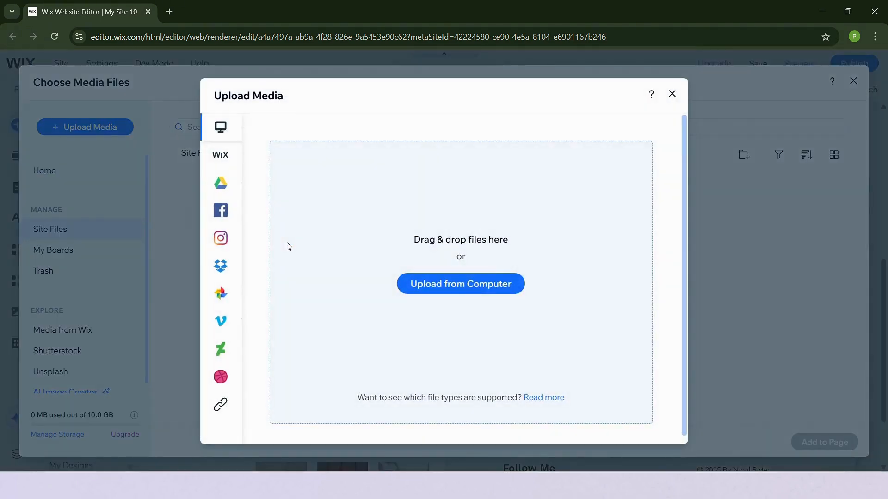
{"action": "left_click", "coordinate": [672, 94]}
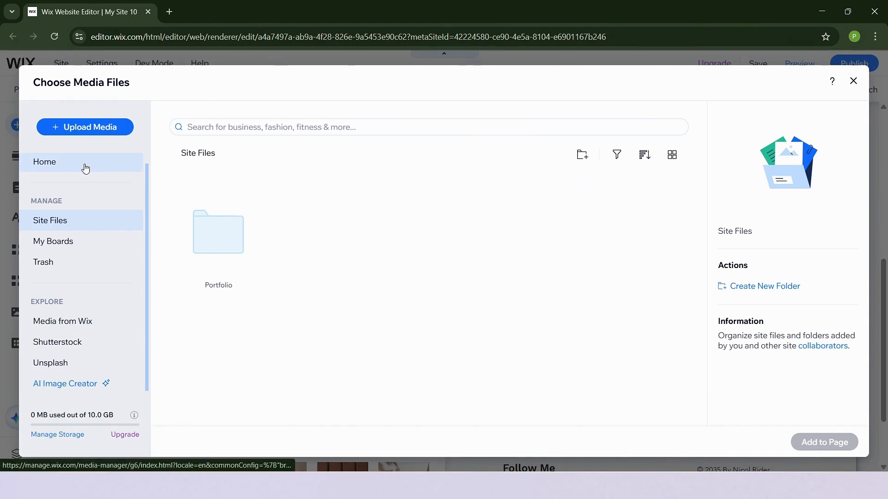
- Upload the plain cheesecake picture ba33b20c4e76884cf01838f8489d4995 from the computer's Cakes folder and add it to the page
{"action": "left_click", "coordinate": [102, 130]}
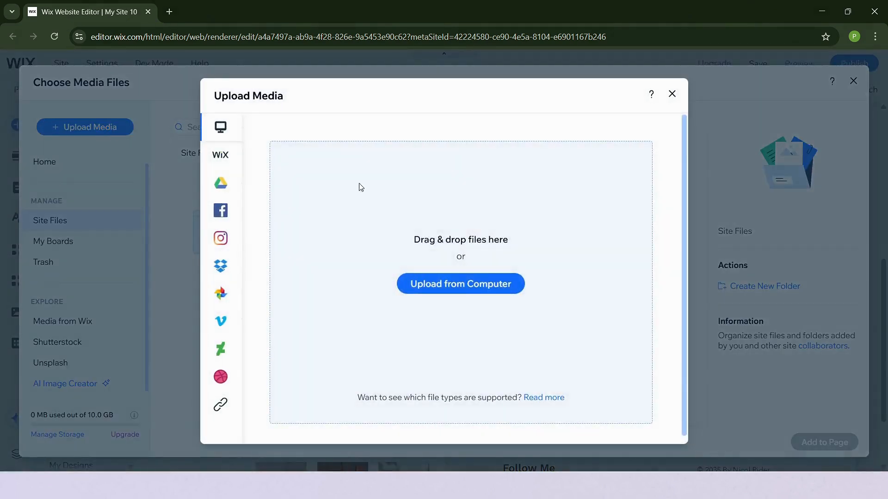
{"action": "left_click", "coordinate": [446, 281]}
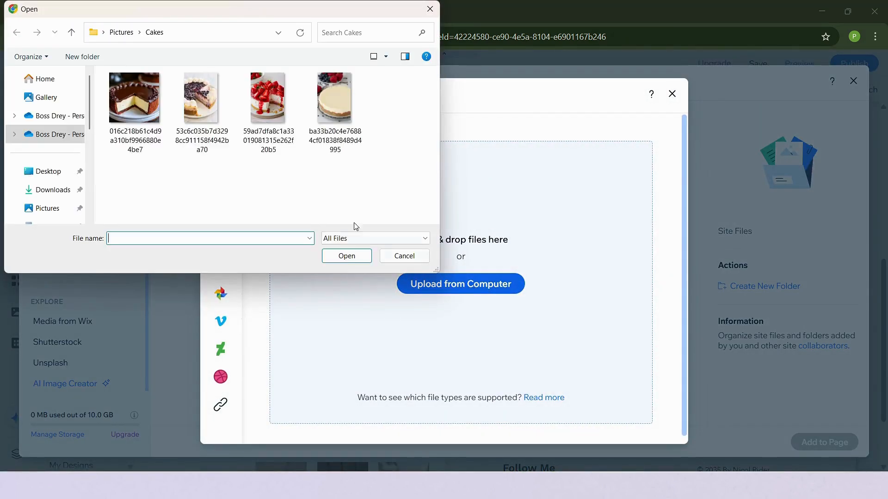
{"action": "left_click", "coordinate": [287, 124]}
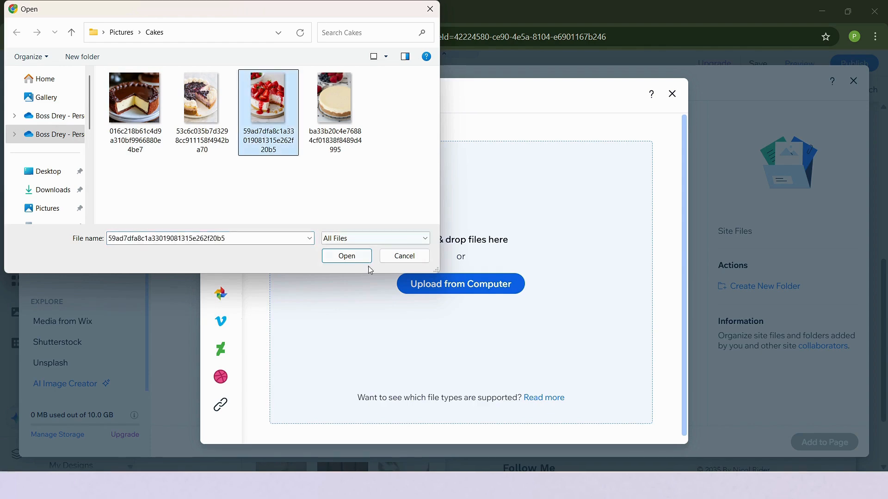
{"action": "left_click", "coordinate": [355, 119]}
{"action": "left_click", "coordinate": [346, 255]}
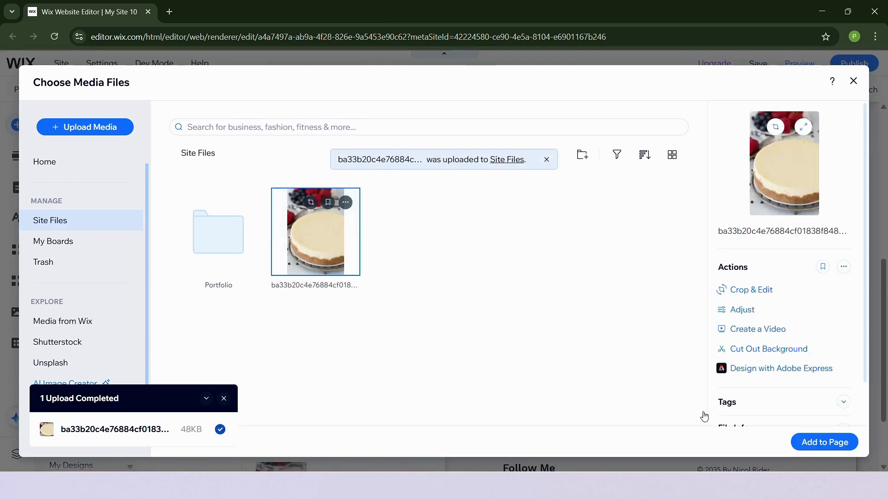
{"action": "left_click", "coordinate": [816, 444]}
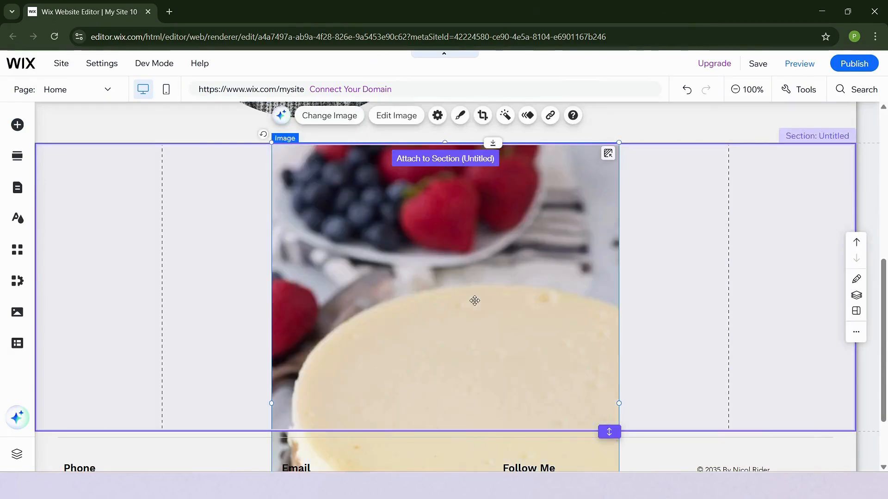
- Shrink the cheesecake image and reposition it over the new section
{"action": "left_click_drag", "start_coordinate": [507, 263], "coordinate": [476, 301]}
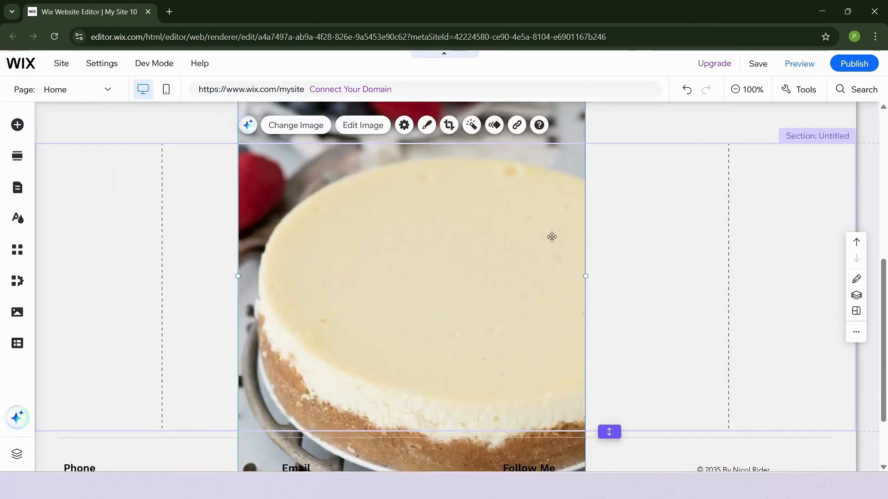
{"action": "left_click_drag", "start_coordinate": [551, 236], "coordinate": [595, 188]}
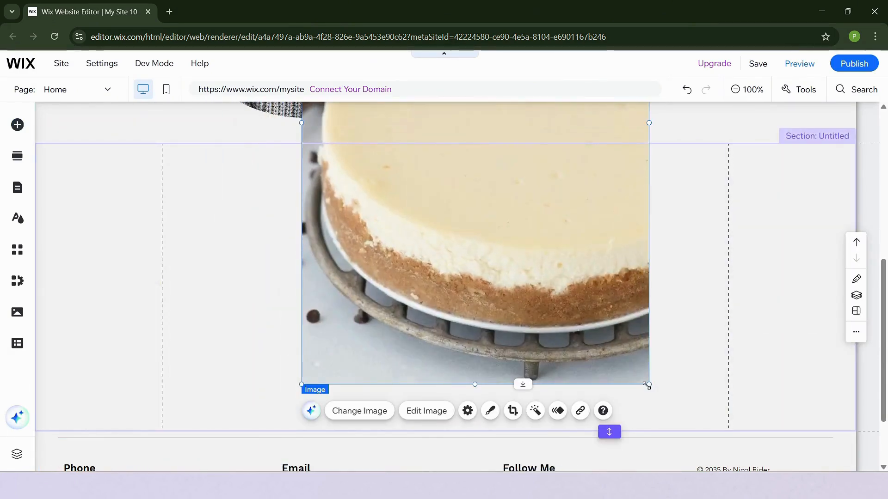
{"action": "left_click_drag", "start_coordinate": [658, 392], "coordinate": [513, 216]}
{"action": "left_click_drag", "start_coordinate": [432, 139], "coordinate": [441, 382]}
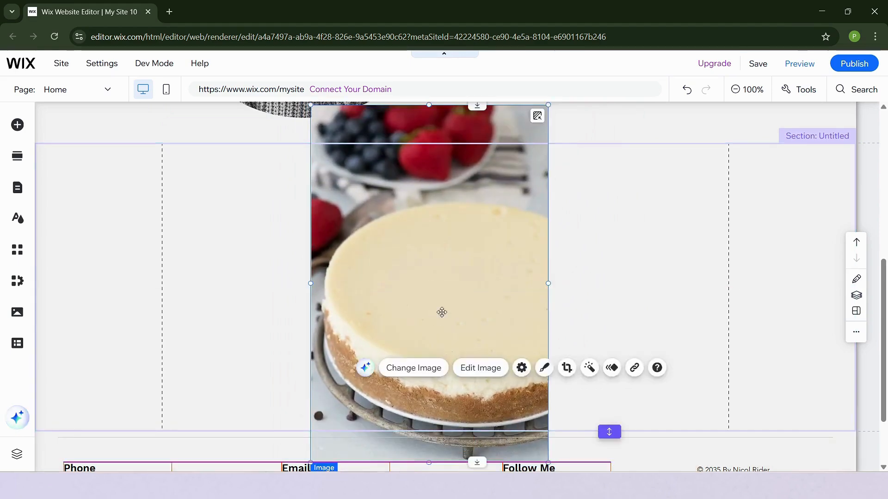
- Crop the berry plate off the top of the cheesecake image and apply the crop
{"action": "left_click", "coordinate": [522, 126]}
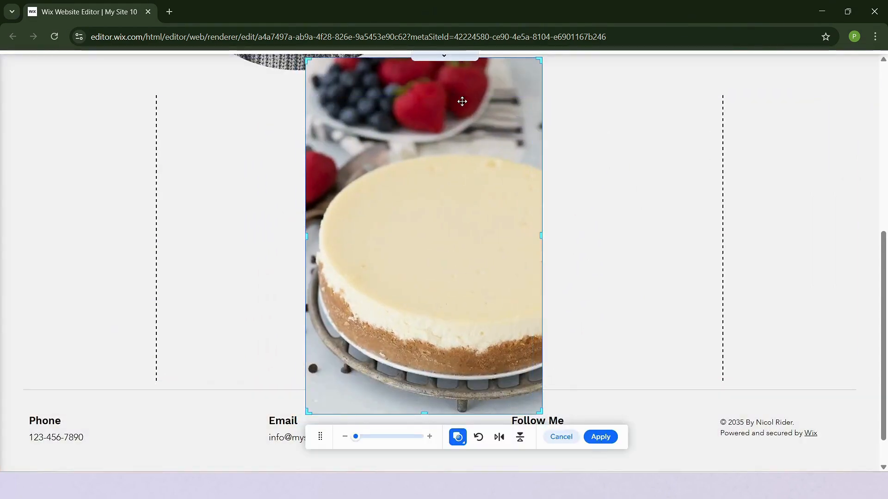
{"action": "scroll", "coordinate": [462, 101], "scroll_direction": "up", "scroll_amount": 3}
{"action": "left_click_drag", "start_coordinate": [424, 175], "coordinate": [423, 260]}
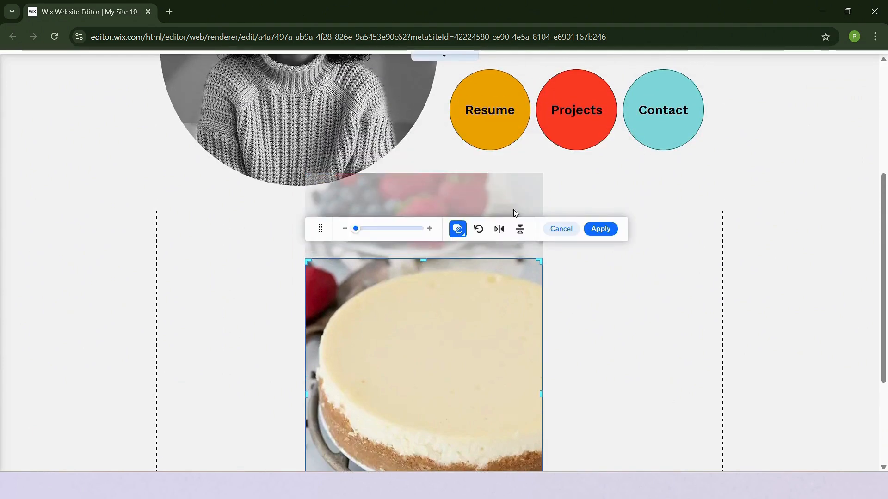
{"action": "left_click", "coordinate": [601, 229]}
- Scale the cropped cheesecake image down further and place it fully inside the new section
{"action": "scroll", "coordinate": [521, 276], "scroll_direction": "down", "scroll_amount": 4}
{"action": "scroll", "coordinate": [522, 277], "scroll_direction": "up", "scroll_amount": 1}
{"action": "left_click_drag", "start_coordinate": [521, 277], "coordinate": [511, 323]}
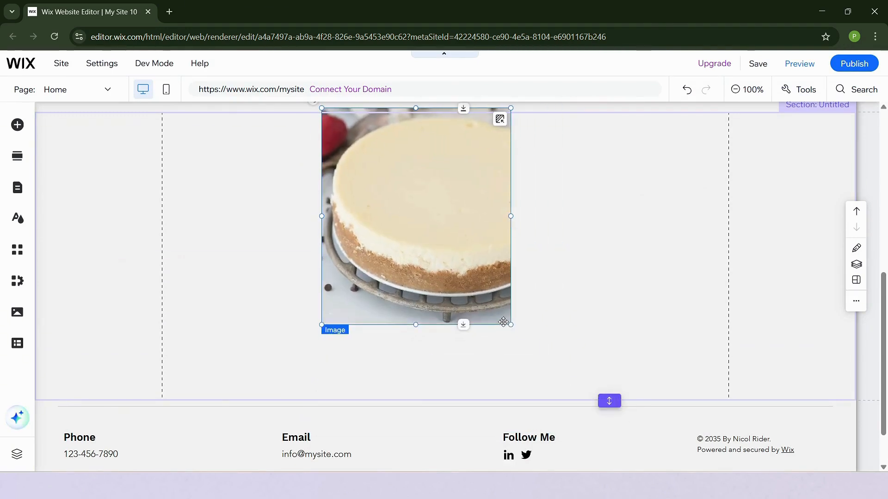
{"action": "left_click_drag", "start_coordinate": [442, 201], "coordinate": [468, 230]}
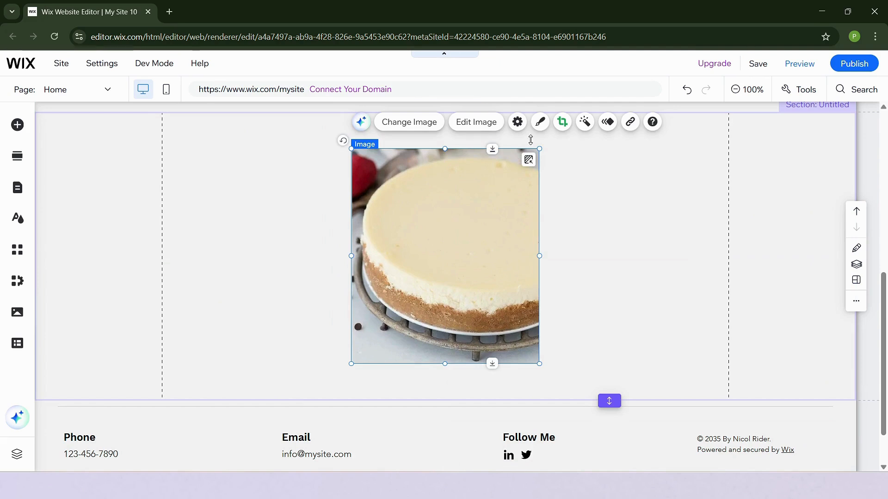
- Preview the themed and additional frame designs available for the cheesecake image
{"action": "left_click", "coordinate": [541, 123]}
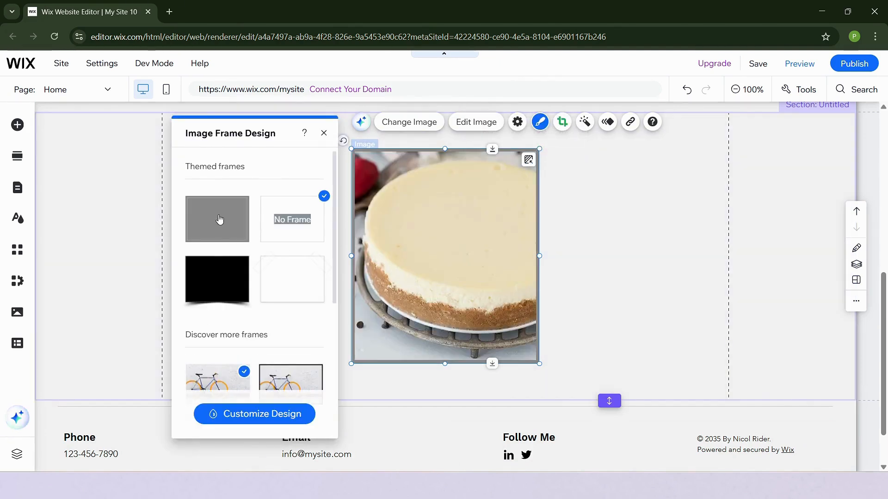
{"action": "scroll", "coordinate": [224, 283], "scroll_direction": "down", "scroll_amount": 4}
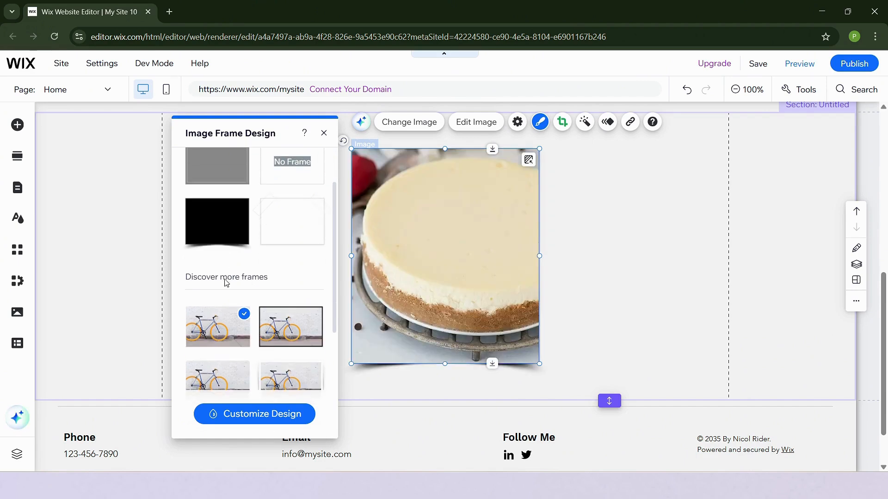
{"action": "scroll", "coordinate": [242, 208], "scroll_direction": "down", "scroll_amount": 2}
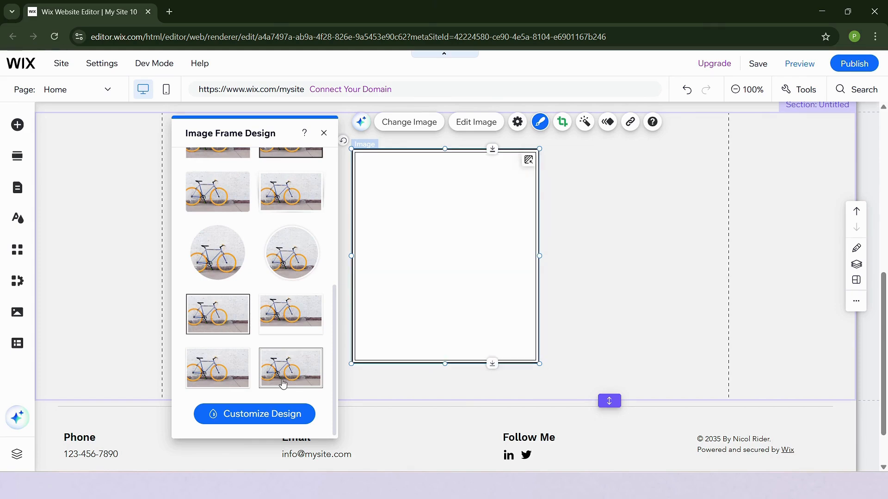
{"action": "scroll", "coordinate": [296, 208], "scroll_direction": "up", "scroll_amount": 3}
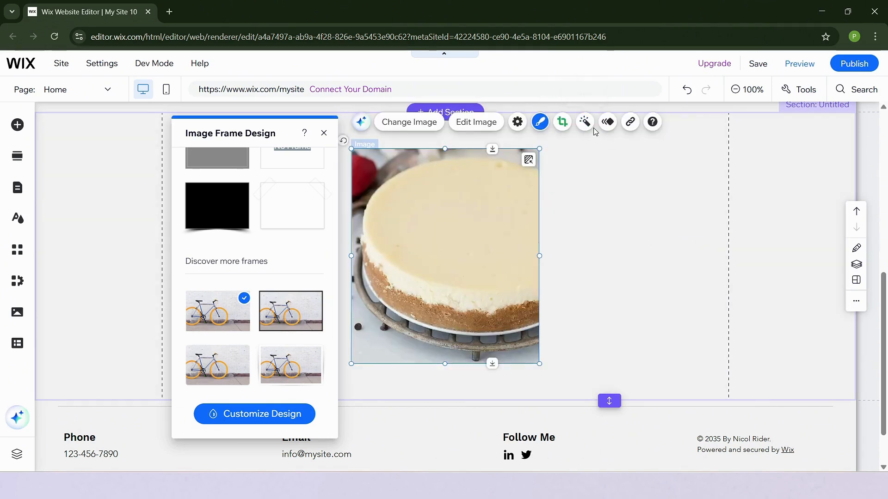
- Give the cheesecake image the Blur entrance animation and move it to the left side of its section
{"action": "left_click", "coordinate": [609, 122]}
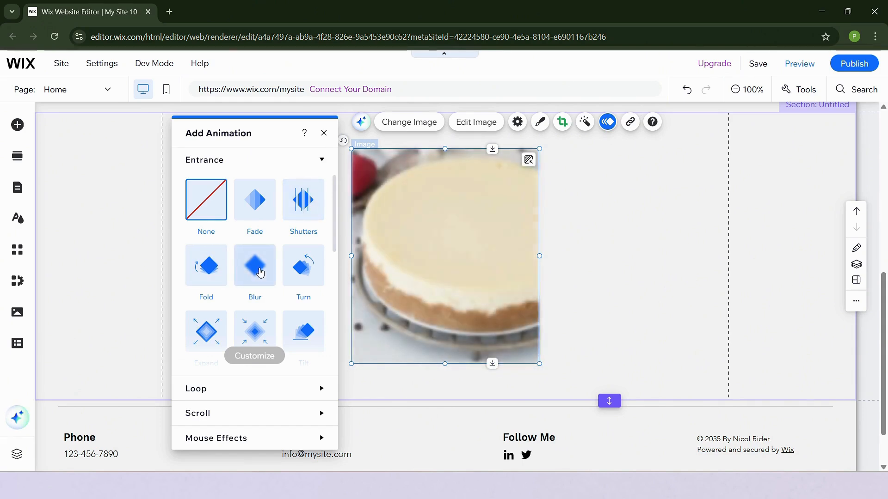
{"action": "left_click", "coordinate": [261, 268]}
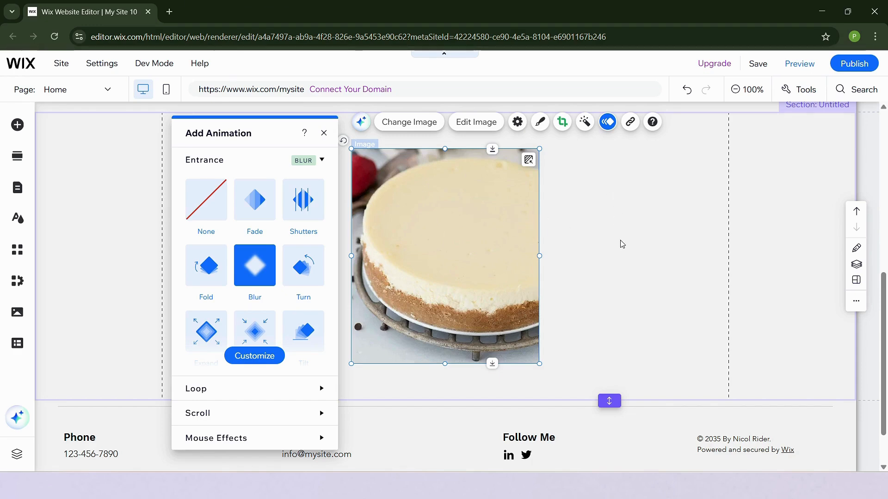
{"action": "scroll", "coordinate": [622, 243], "scroll_direction": "up", "scroll_amount": 3}
{"action": "left_click_drag", "start_coordinate": [438, 298], "coordinate": [281, 298]}
- Try the Kerouac filter on the cheesecake image and set the filter back to None
{"action": "left_click", "coordinate": [427, 183]}
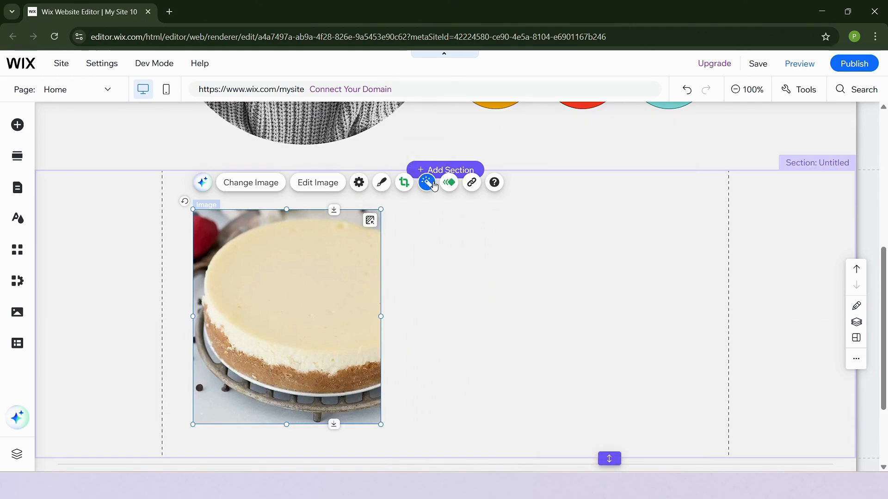
{"action": "left_click", "coordinate": [550, 319]}
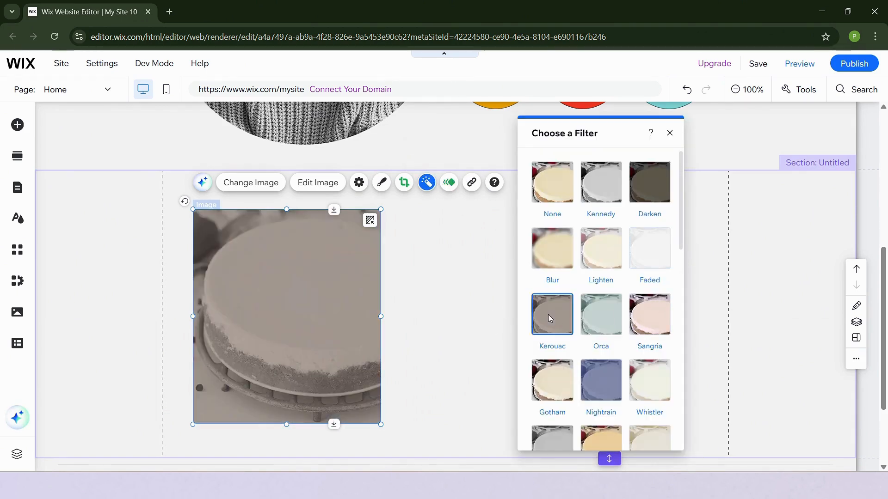
{"action": "left_click", "coordinate": [562, 180]}
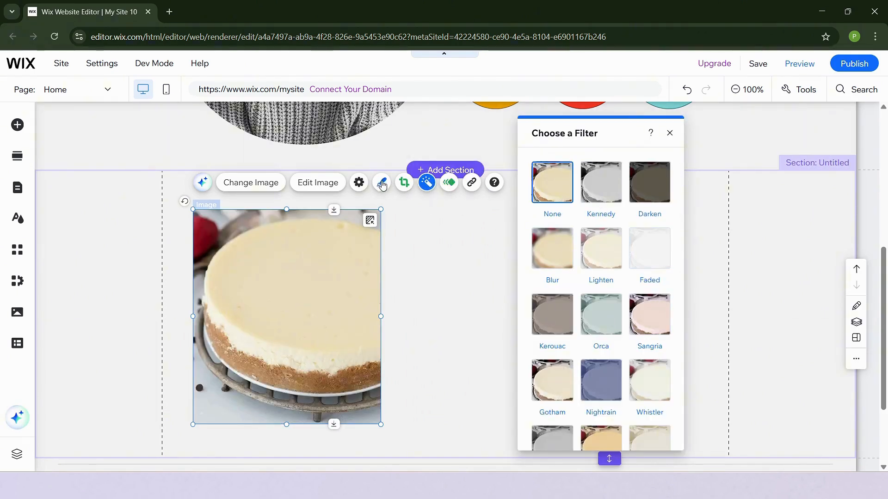
- Examine Photo Studio's adjustment, decorative, overlay and background options for the cheesecake image, leave without saving, and close the filter choices
{"action": "left_click", "coordinate": [315, 183]}
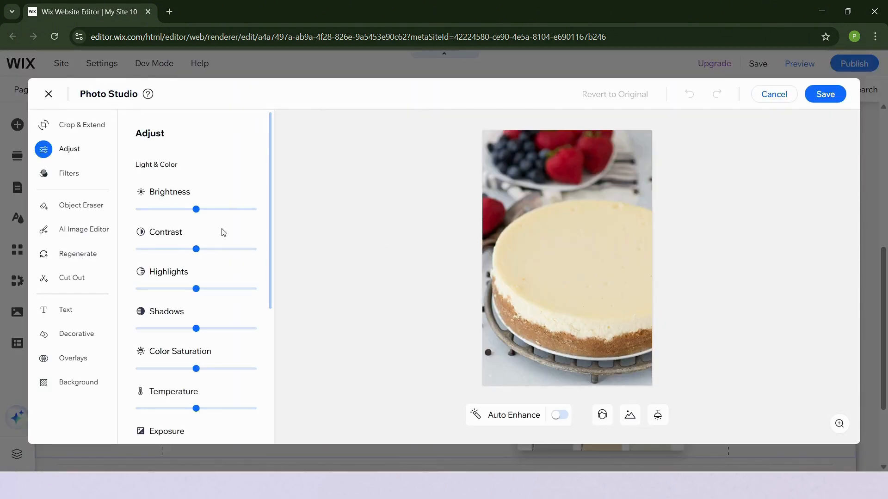
{"action": "scroll", "coordinate": [223, 233], "scroll_direction": "down", "scroll_amount": 2}
{"action": "scroll", "coordinate": [218, 234], "scroll_direction": "up", "scroll_amount": 1}
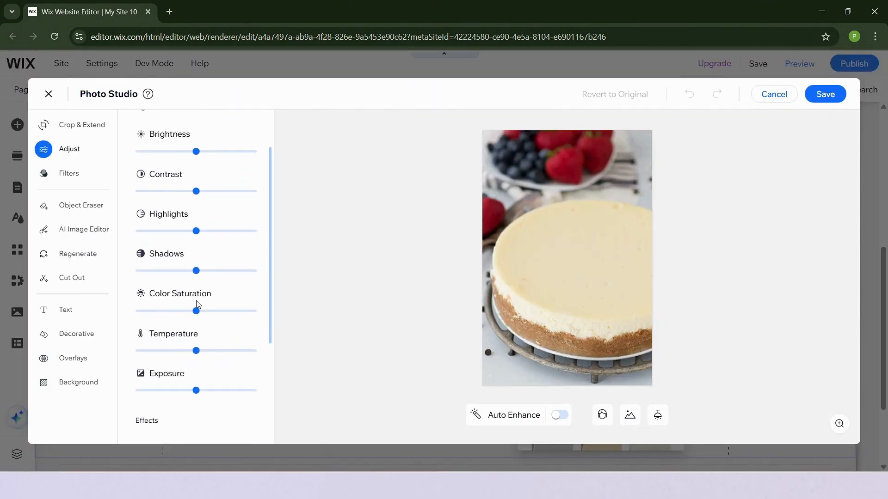
{"action": "scroll", "coordinate": [161, 237], "scroll_direction": "down", "scroll_amount": 2}
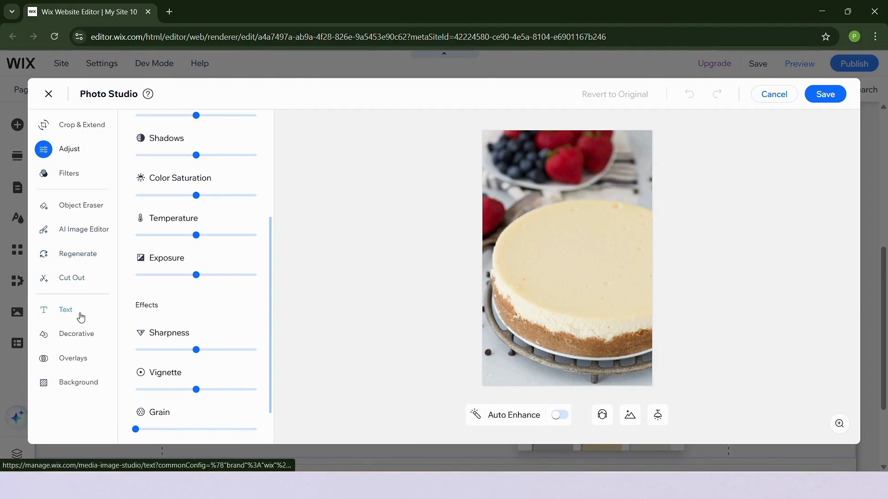
{"action": "left_click", "coordinate": [88, 342]}
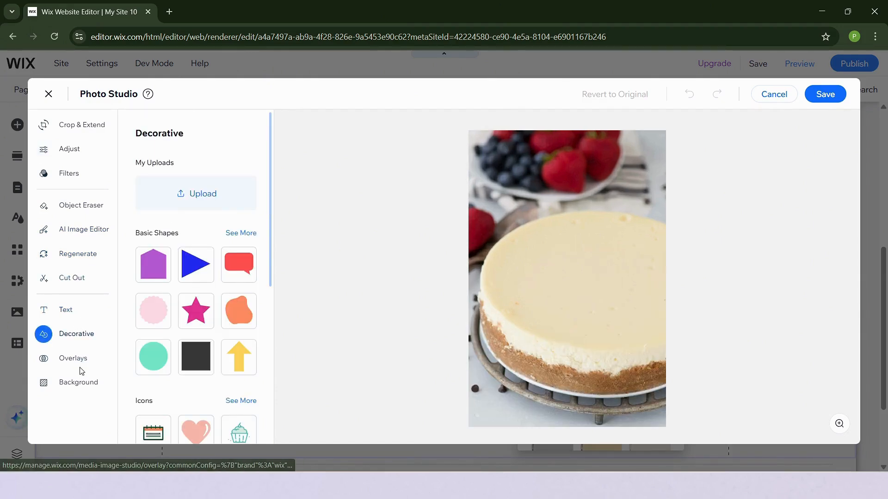
{"action": "left_click", "coordinate": [81, 368]}
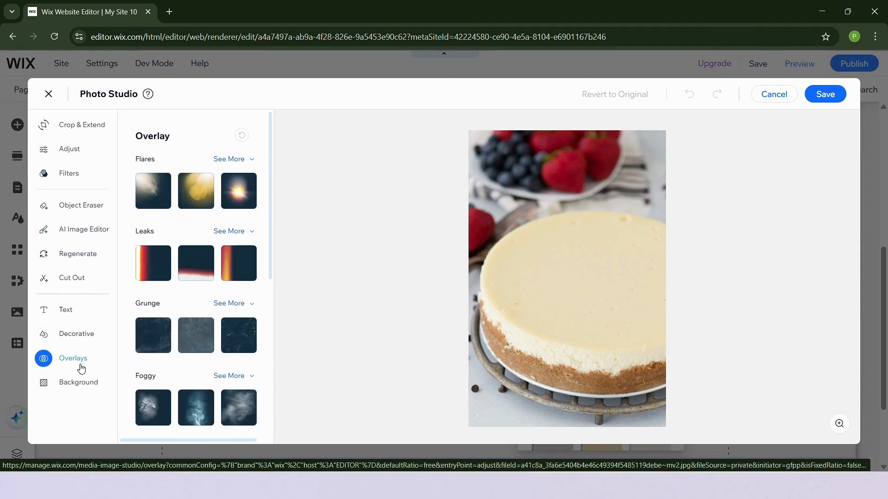
{"action": "left_click", "coordinate": [84, 383]}
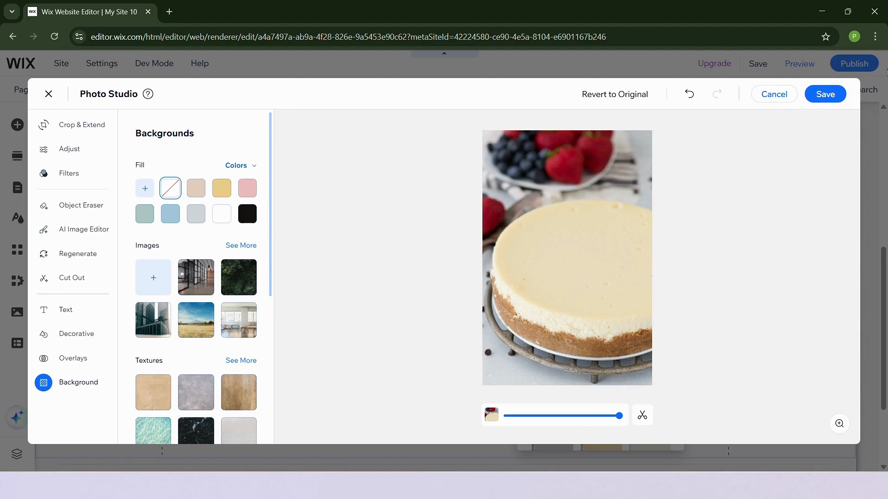
{"action": "left_click", "coordinate": [773, 96]}
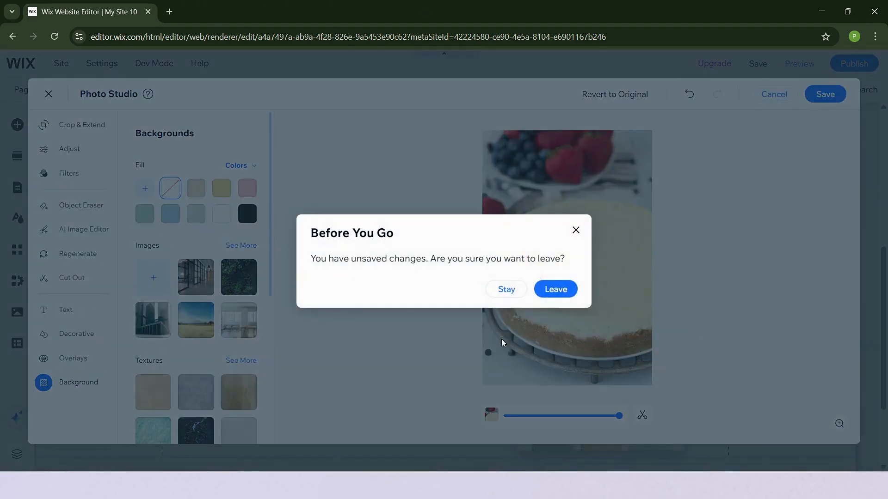
{"action": "left_click", "coordinate": [555, 291]}
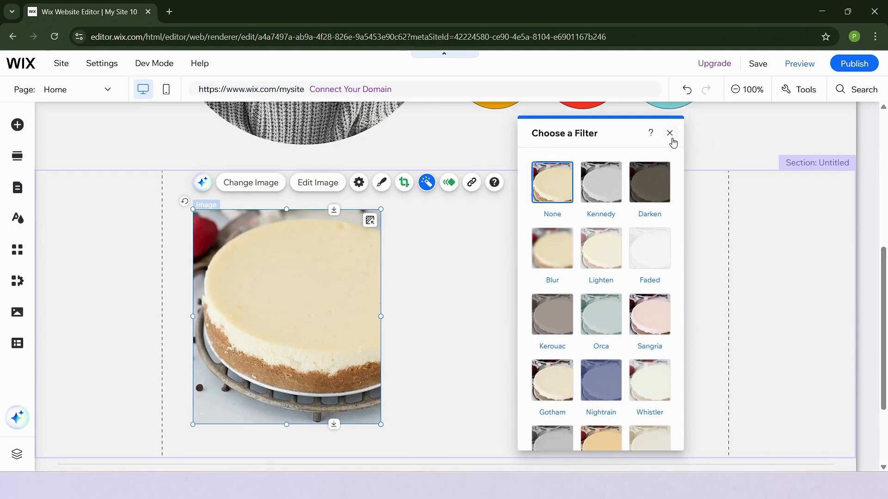
{"action": "left_click", "coordinate": [670, 133]}
{"action": "left_click", "coordinate": [516, 321]}
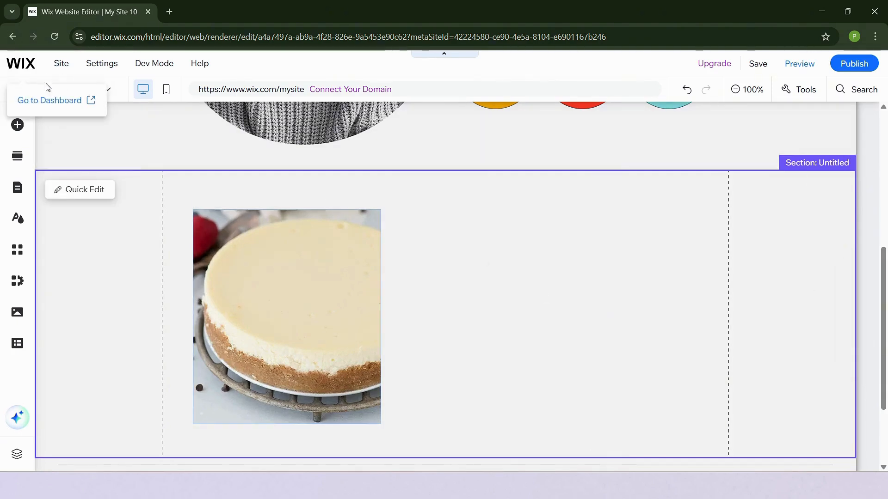
- Browse the gallery element categories and place the Grid (portrait) gallery in the section, right of the cheesecake image
{"action": "left_click", "coordinate": [22, 133]}
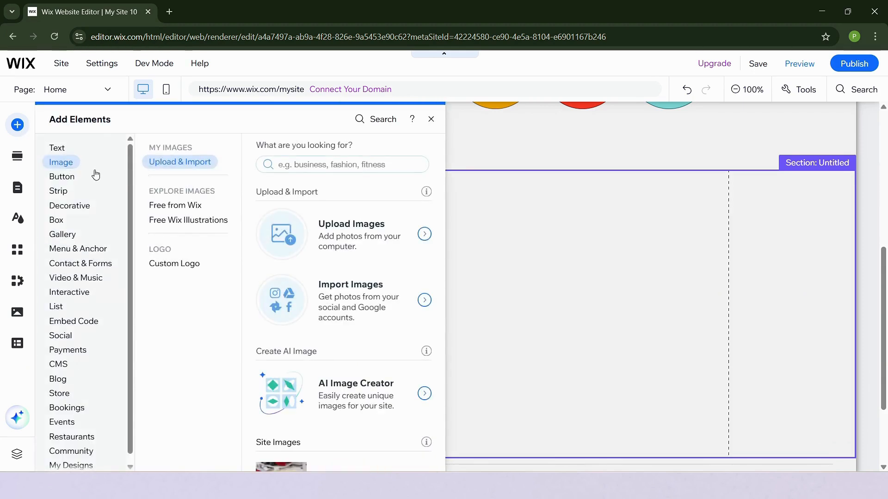
{"action": "left_click", "coordinate": [65, 235]}
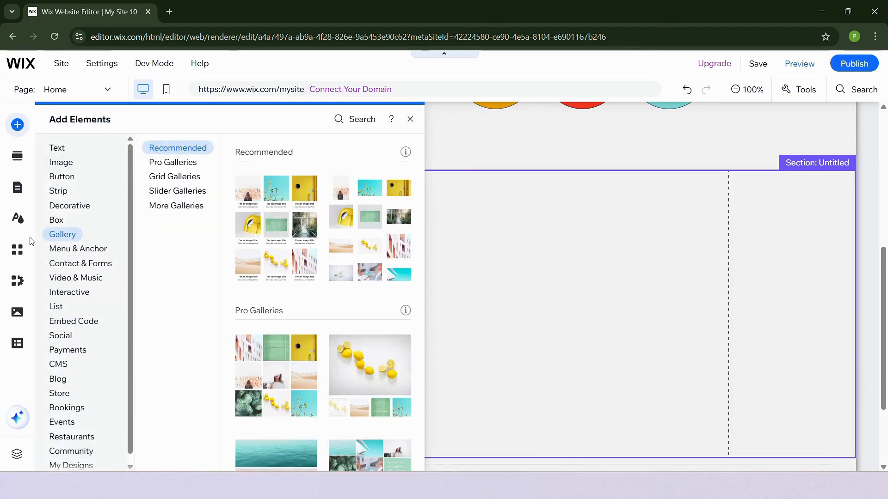
{"action": "left_click", "coordinate": [174, 162]}
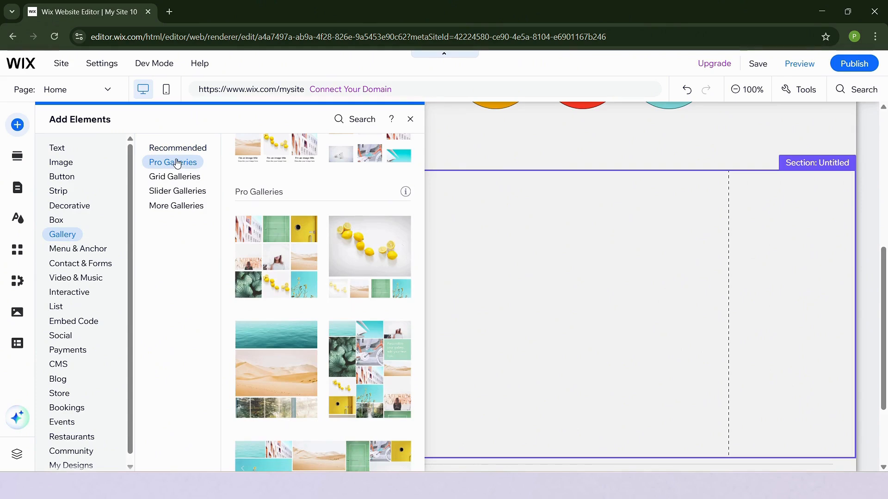
{"action": "left_click", "coordinate": [178, 191]}
{"action": "left_click", "coordinate": [178, 177]}
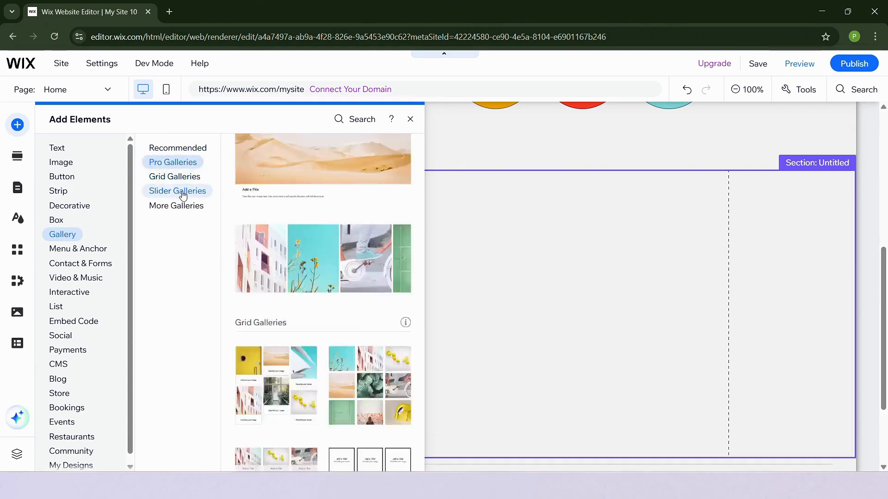
{"action": "left_click", "coordinate": [180, 206]}
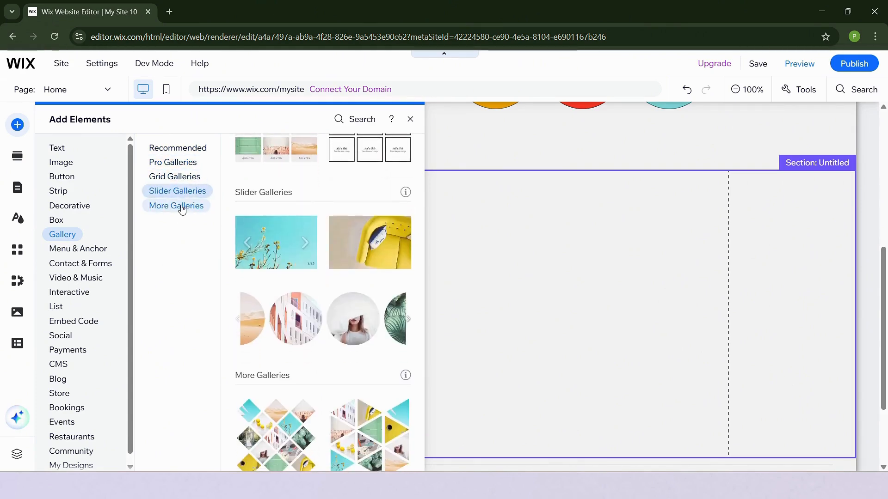
{"action": "left_click", "coordinate": [178, 179]}
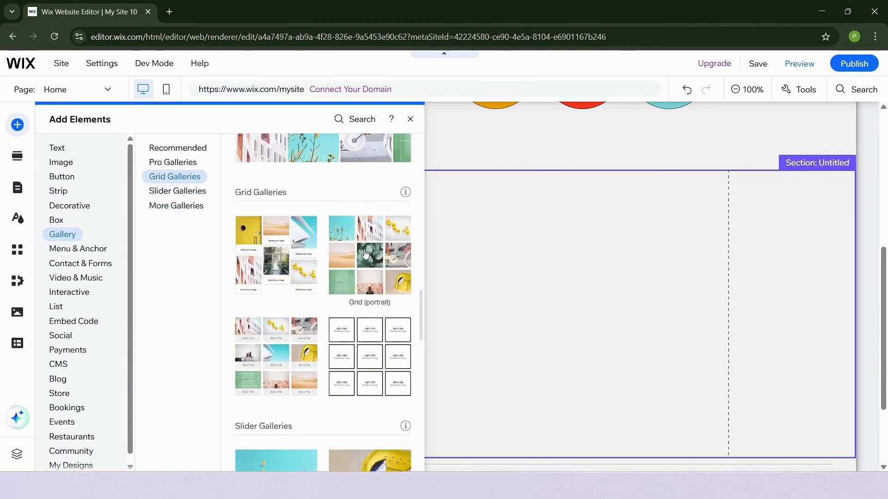
{"action": "left_click_drag", "start_coordinate": [370, 259], "coordinate": [555, 304]}
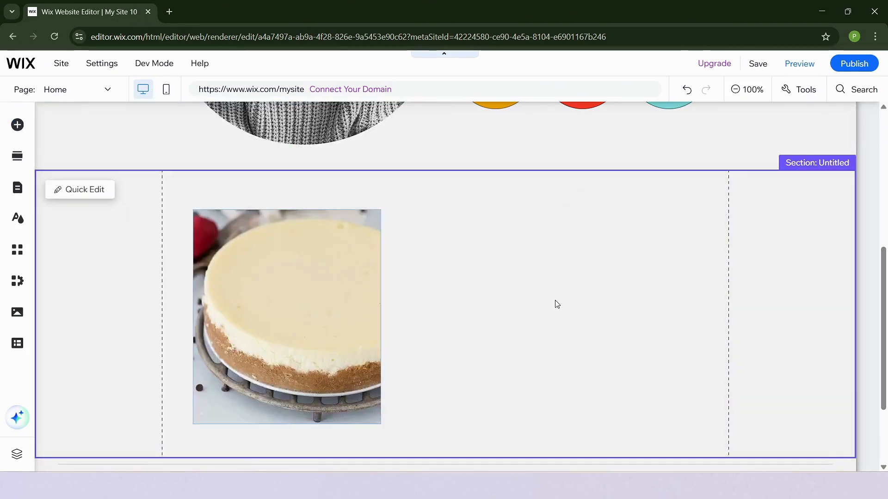
{"action": "scroll", "coordinate": [555, 287], "scroll_direction": "down", "scroll_amount": 3}
{"action": "scroll", "coordinate": [550, 280], "scroll_direction": "up", "scroll_amount": 5}
{"action": "scroll", "coordinate": [509, 259], "scroll_direction": "up", "scroll_amount": 1}
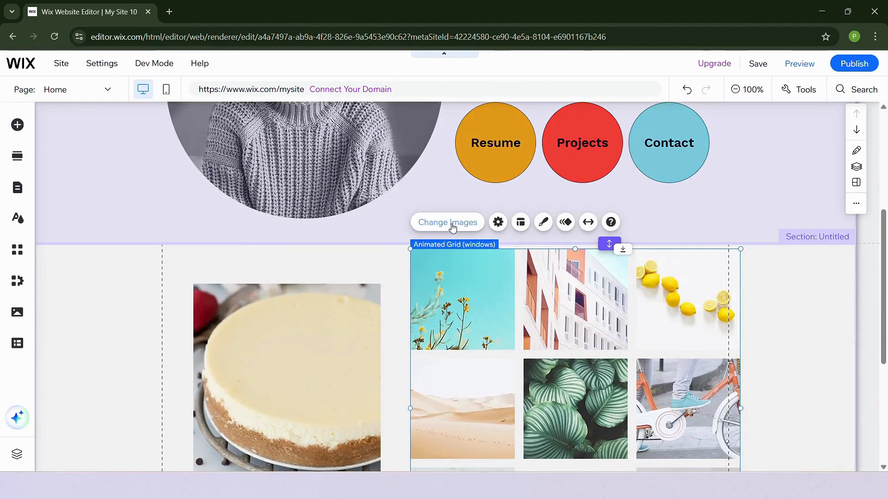
- Open the gallery's image organiser and look at the sources for replacing or adding images, including Media from Wix, without choosing any
{"action": "left_click", "coordinate": [469, 224]}
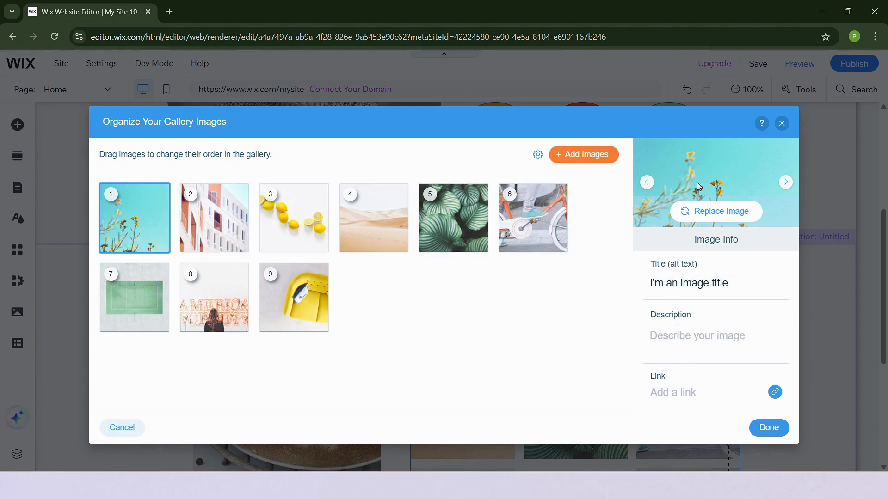
{"action": "left_click", "coordinate": [676, 211]}
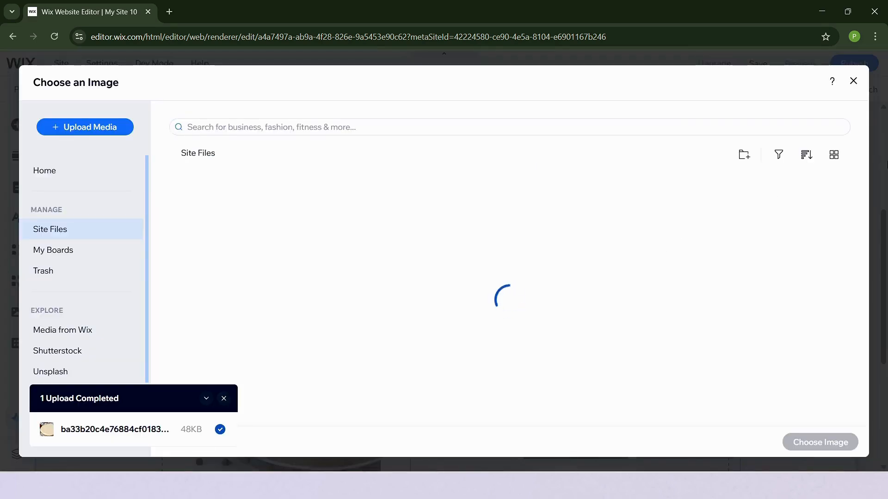
{"action": "left_click", "coordinate": [852, 81]}
{"action": "left_click", "coordinate": [580, 160]}
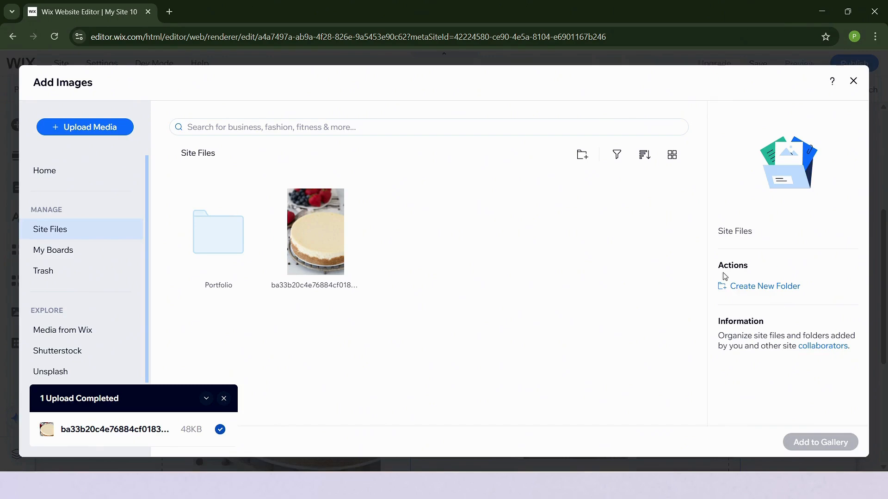
{"action": "left_click", "coordinate": [64, 334]}
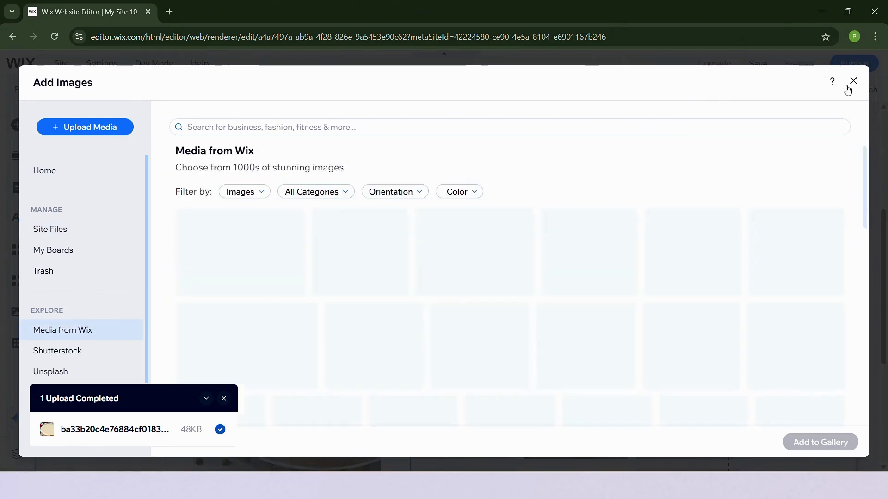
{"action": "left_click", "coordinate": [852, 83]}
- Reorder the gallery images: leaves ahead of the lemons, bicycle just before the yellow chair, building at the end, and apply the order
{"action": "left_click_drag", "start_coordinate": [430, 217], "coordinate": [282, 219]}
{"action": "left_click_drag", "start_coordinate": [508, 217], "coordinate": [213, 296]}
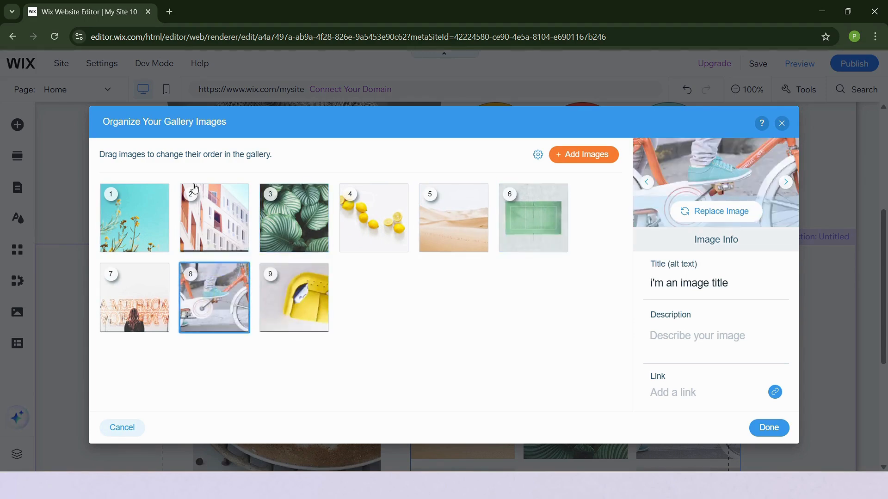
{"action": "left_click_drag", "start_coordinate": [214, 217], "coordinate": [296, 299]}
{"action": "left_click", "coordinate": [762, 437]}
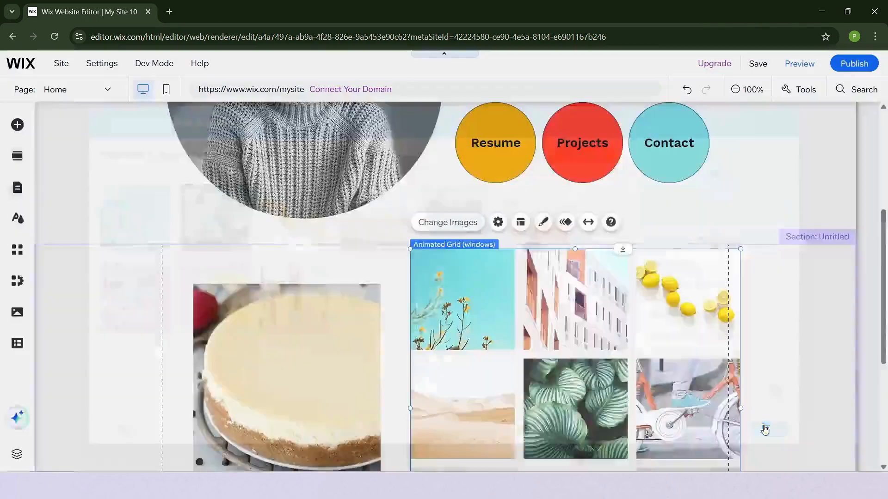
- Move the cheesecake image to the section's left edge and shift the gallery left to sit beside it
{"action": "scroll", "coordinate": [327, 210], "scroll_direction": "down", "scroll_amount": 5}
{"action": "left_click", "coordinate": [327, 211]}
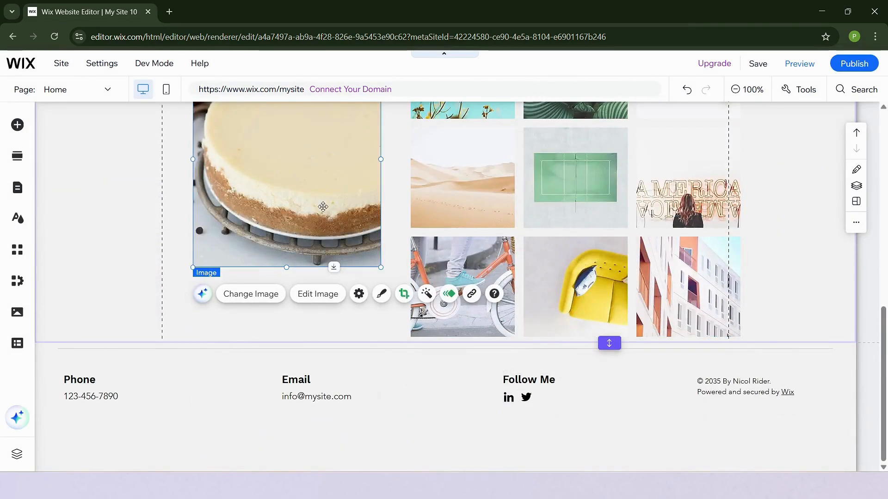
{"action": "left_click_drag", "start_coordinate": [323, 209], "coordinate": [169, 255]}
{"action": "left_click_drag", "start_coordinate": [581, 215], "coordinate": [389, 214]}
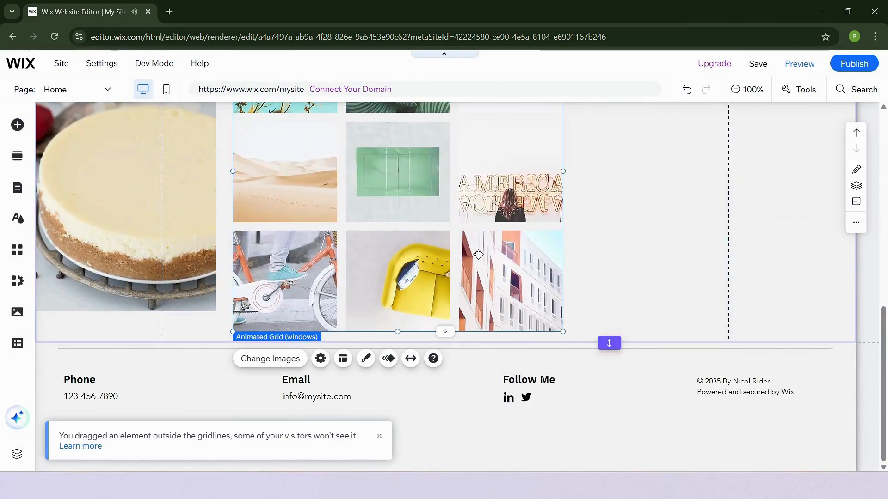
- Enlarge the gallery across most of the section's width and move it left so its right edge meets the gridline
{"action": "scroll", "coordinate": [578, 194], "scroll_direction": "up", "scroll_amount": 5}
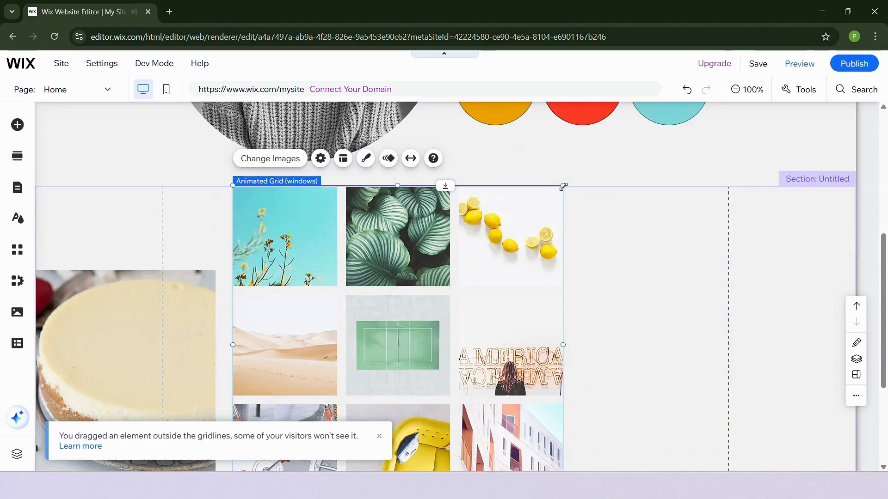
{"action": "left_click_drag", "start_coordinate": [561, 184], "coordinate": [620, 187]}
{"action": "scroll", "coordinate": [621, 187], "scroll_direction": "down", "scroll_amount": 4}
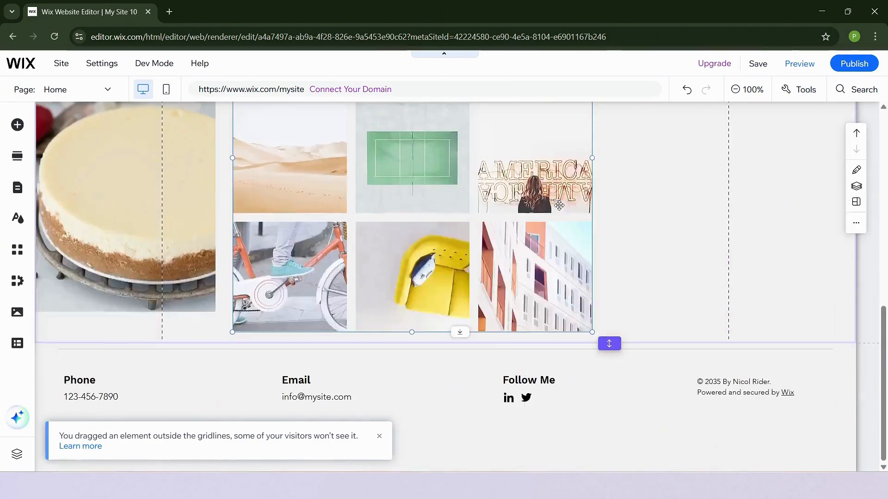
{"action": "left_click_drag", "start_coordinate": [592, 157], "coordinate": [747, 195]}
{"action": "scroll", "coordinate": [621, 244], "scroll_direction": "up", "scroll_amount": 4}
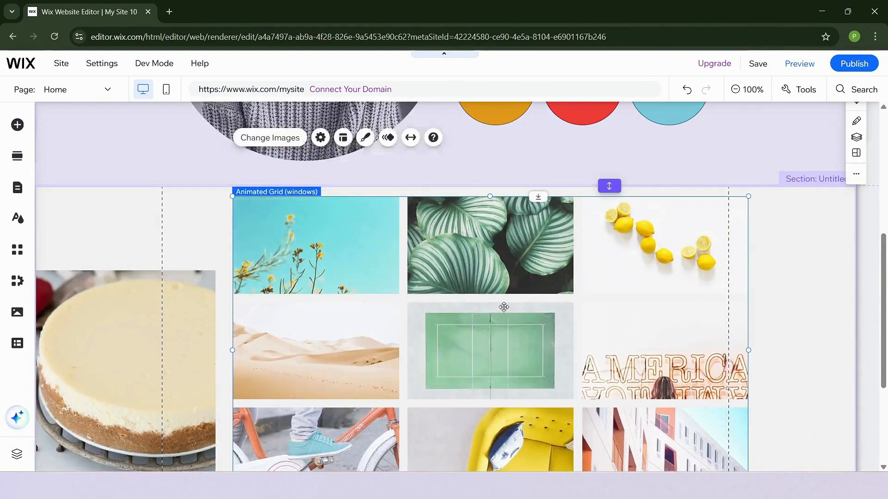
{"action": "left_click_drag", "start_coordinate": [503, 307], "coordinate": [465, 312]}
- Delete the cheesecake image and centre the gallery between the section's gridlines
{"action": "left_click", "coordinate": [66, 309]}
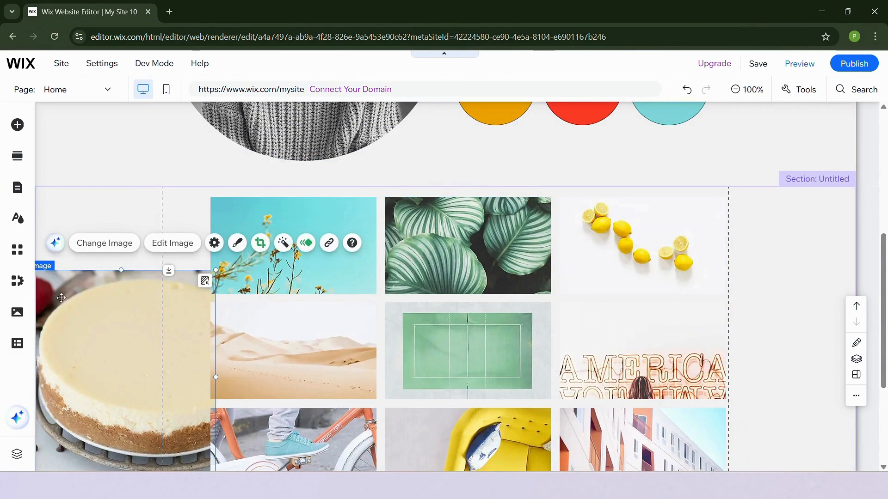
{"action": "key", "text": "Delete"}
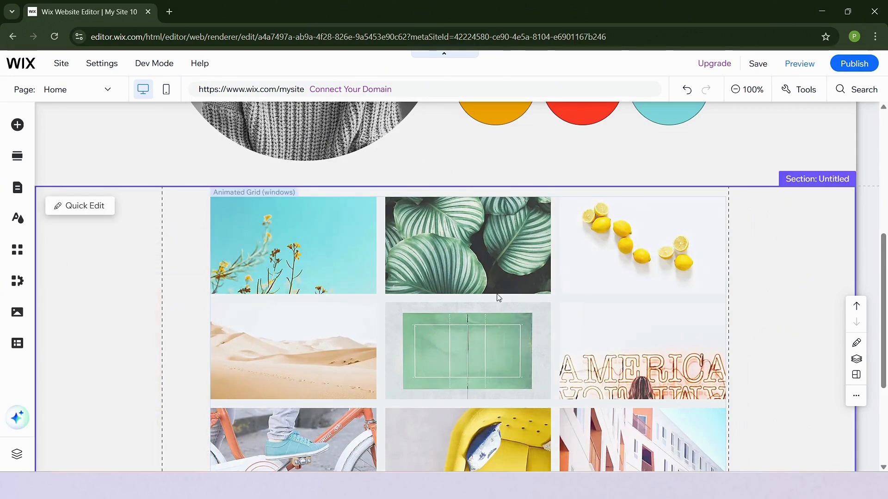
{"action": "mouse_move", "coordinate": [499, 297]}
{"action": "left_mouse_down"}
{"action": "mouse_move", "coordinate": [501, 279]}
{"action": "mouse_move", "coordinate": [497, 298]}
{"action": "mouse_move", "coordinate": [482, 295]}
{"action": "left_mouse_up"}
{"action": "scroll", "coordinate": [561, 341], "scroll_direction": "down", "scroll_amount": 3}
{"action": "scroll", "coordinate": [559, 343], "scroll_direction": "up", "scroll_amount": 2}
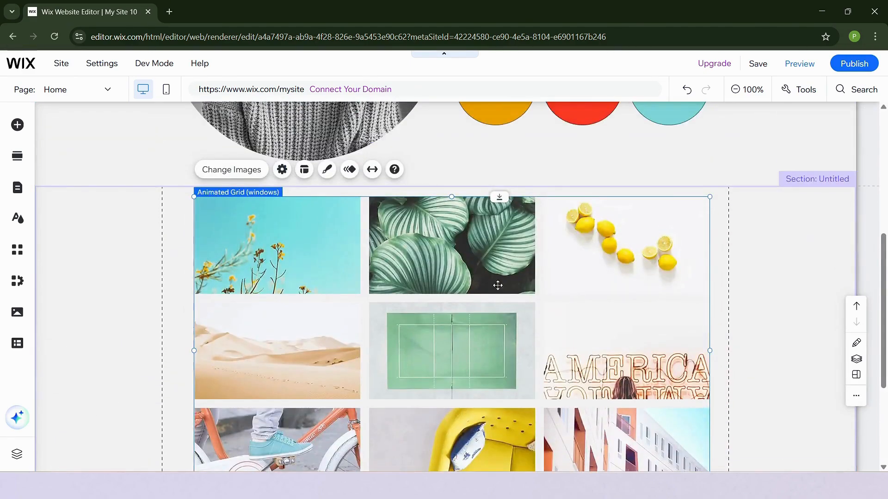
- Review the gallery section's layout and open its background options, leaving them without a change
{"action": "left_click", "coordinate": [758, 303]}
{"action": "scroll", "coordinate": [750, 303], "scroll_direction": "down", "scroll_amount": 4}
{"action": "scroll", "coordinate": [750, 303], "scroll_direction": "up", "scroll_amount": 4}
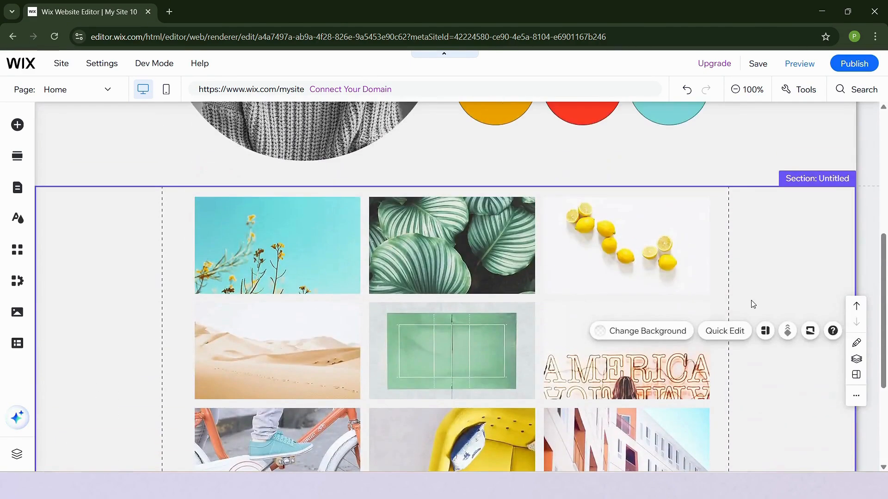
{"action": "scroll", "coordinate": [753, 305], "scroll_direction": "up", "scroll_amount": 2}
{"action": "scroll", "coordinate": [733, 312], "scroll_direction": "down", "scroll_amount": 6}
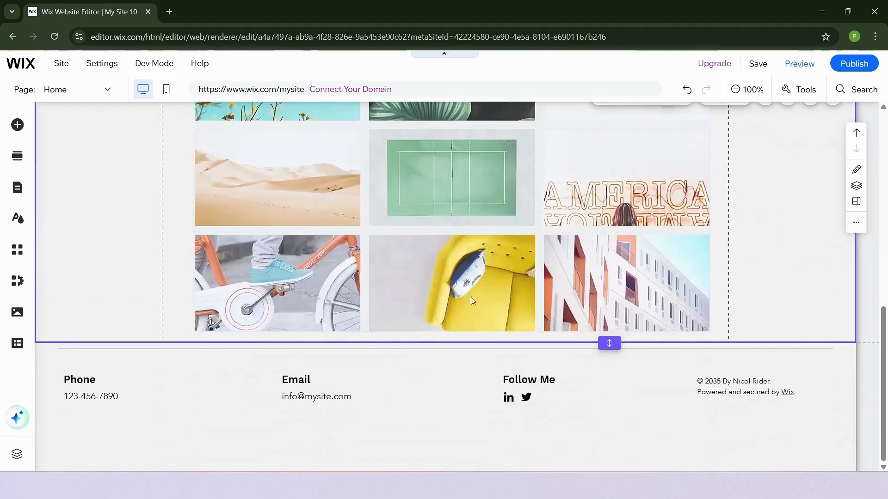
{"action": "scroll", "coordinate": [798, 306], "scroll_direction": "up", "scroll_amount": 5}
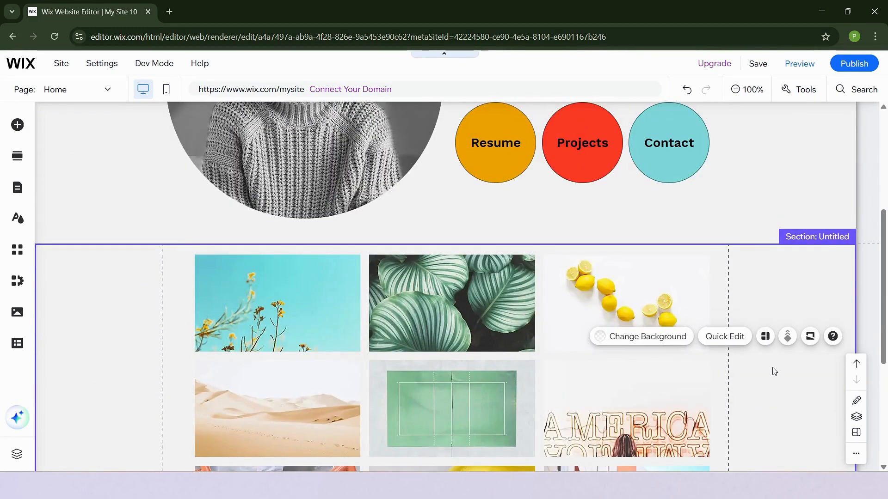
{"action": "scroll", "coordinate": [774, 372], "scroll_direction": "down", "scroll_amount": 1}
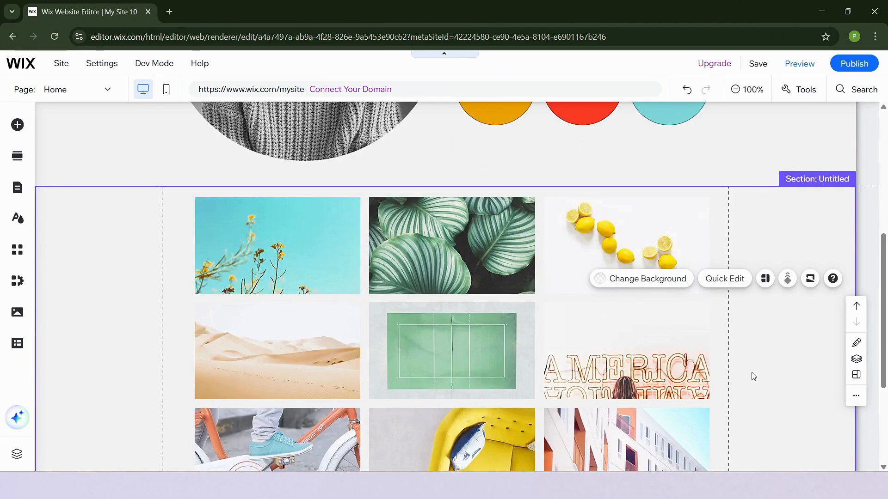
{"action": "left_click", "coordinate": [645, 285]}
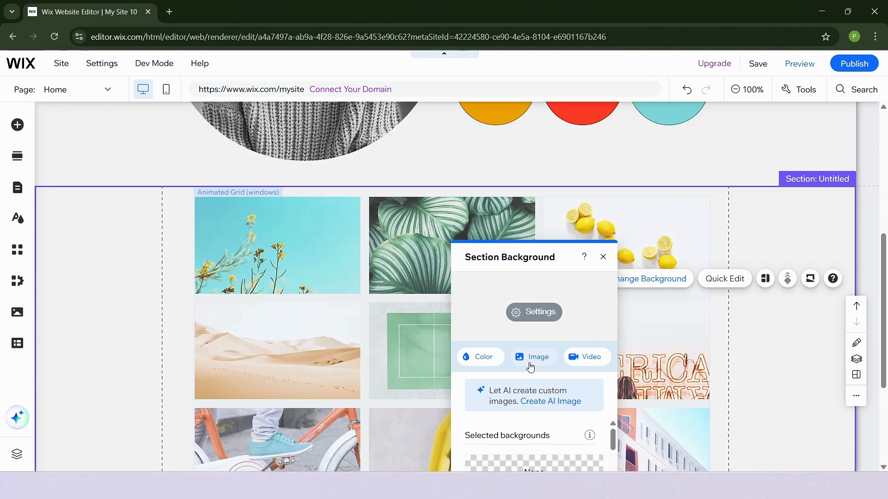
{"action": "left_click", "coordinate": [153, 152]}
- Examine the Quick Edit content options of the Intro section and the gallery section, and leave Quick Edit
{"action": "scroll", "coordinate": [160, 166], "scroll_direction": "up", "scroll_amount": 5}
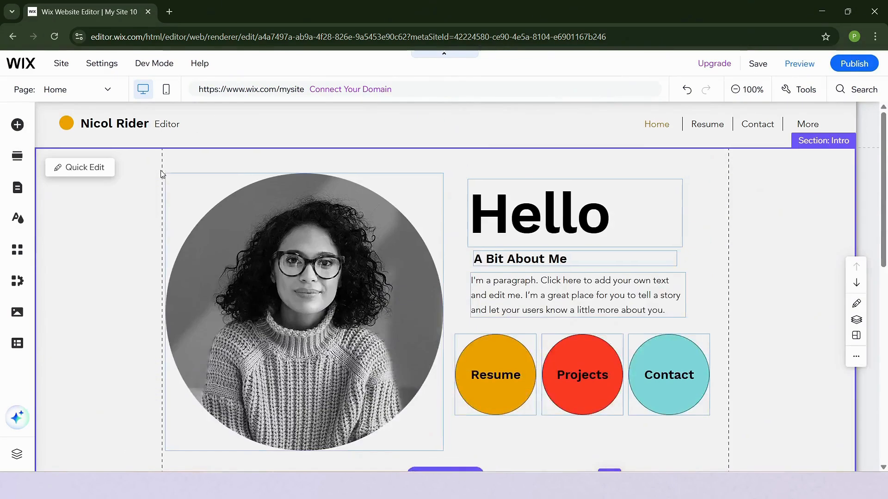
{"action": "left_click", "coordinate": [86, 169]}
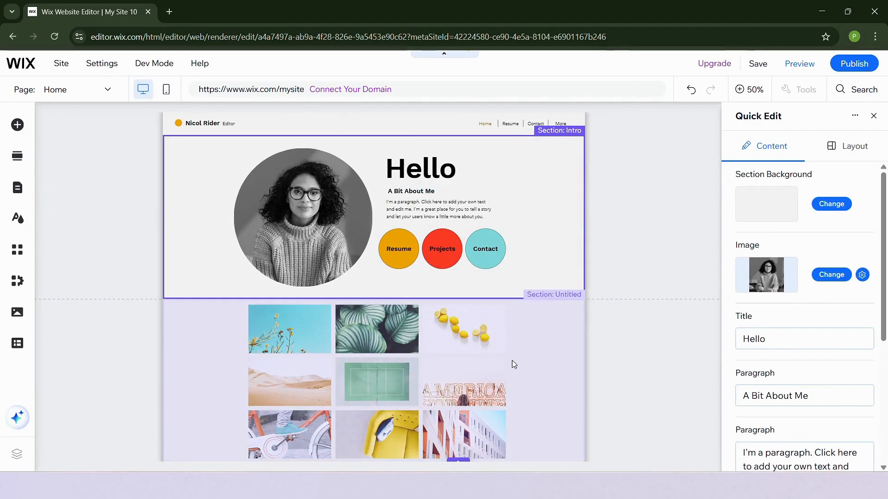
{"action": "left_click", "coordinate": [545, 365]}
{"action": "scroll", "coordinate": [545, 356], "scroll_direction": "down", "scroll_amount": 2}
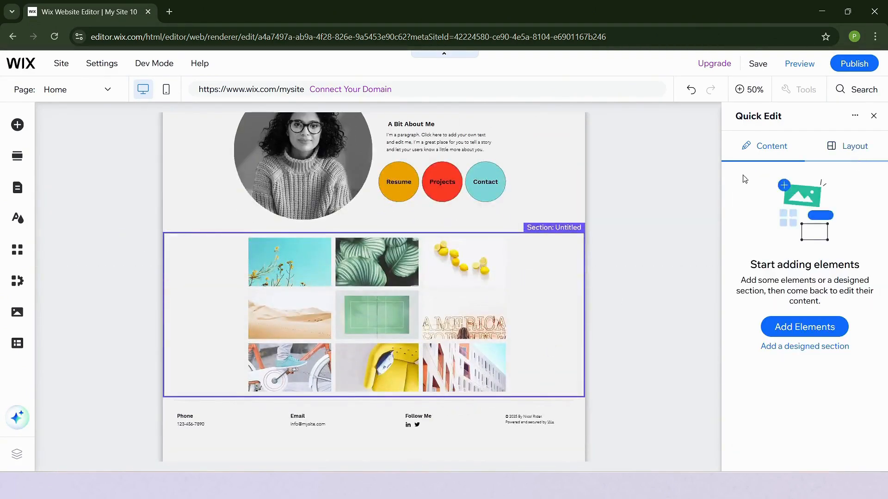
{"action": "left_click", "coordinate": [873, 116]}
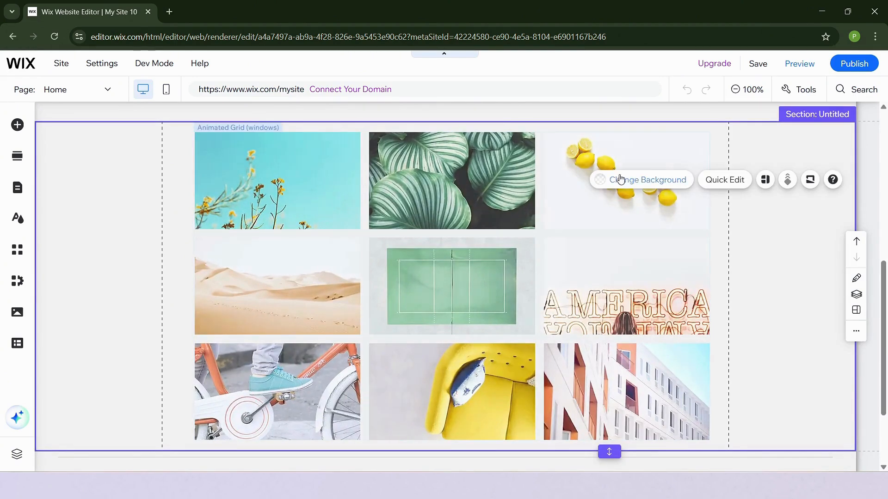
- Set the gallery section's background to the Media from Wix photo of a bedroom with a lit bedside lamp
{"action": "left_click", "coordinate": [632, 182]}
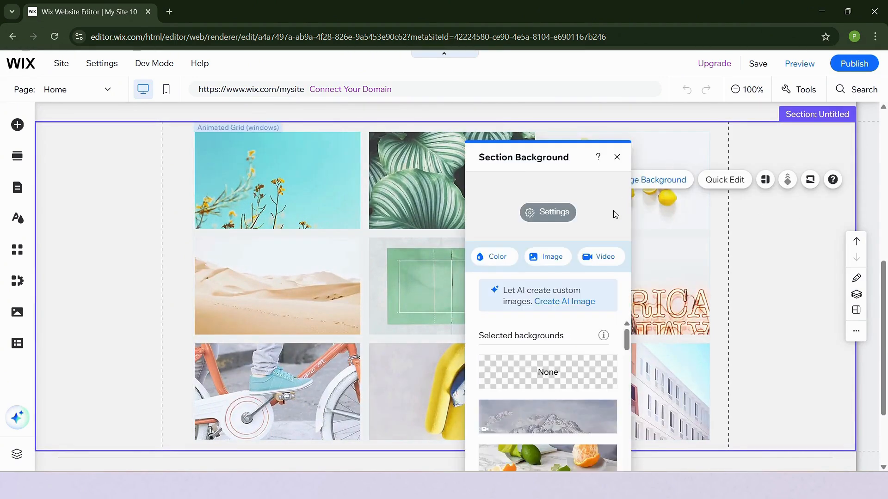
{"action": "left_click", "coordinate": [561, 258]}
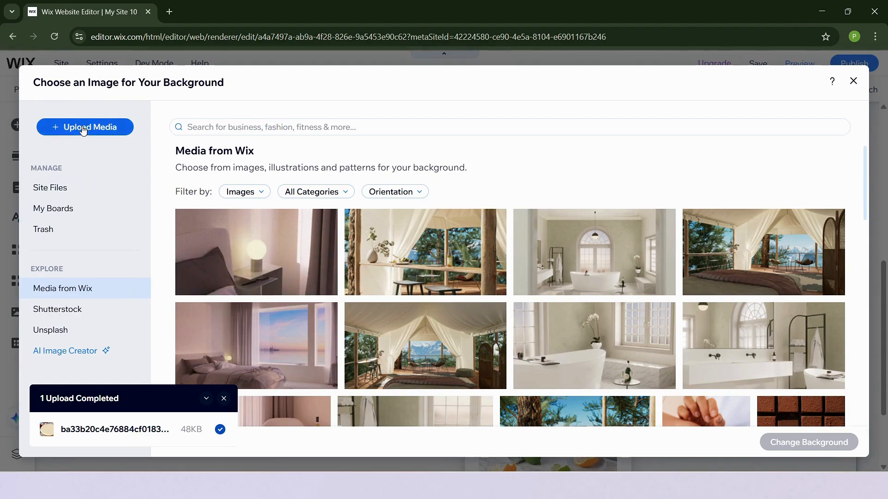
{"action": "scroll", "coordinate": [822, 251], "scroll_direction": "down", "scroll_amount": 5}
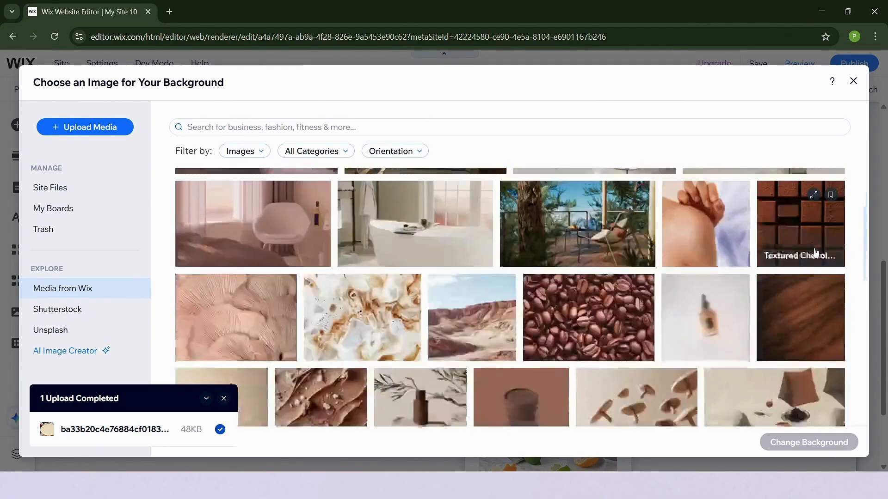
{"action": "scroll", "coordinate": [822, 251], "scroll_direction": "up", "scroll_amount": 5}
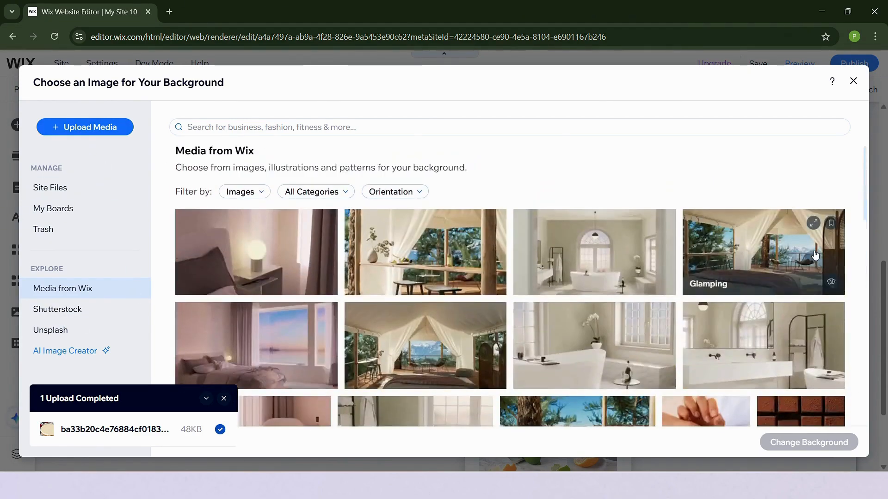
{"action": "left_click", "coordinate": [276, 245]}
{"action": "left_click", "coordinate": [815, 442]}
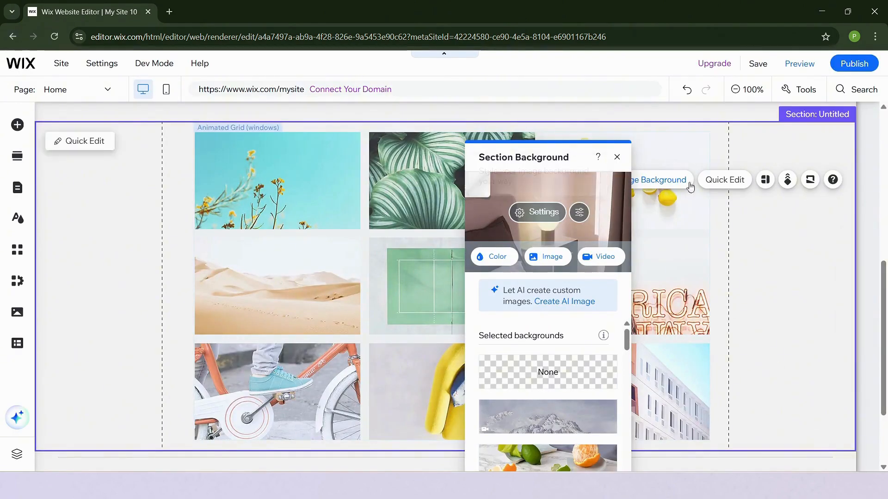
{"action": "left_click", "coordinate": [617, 157]}
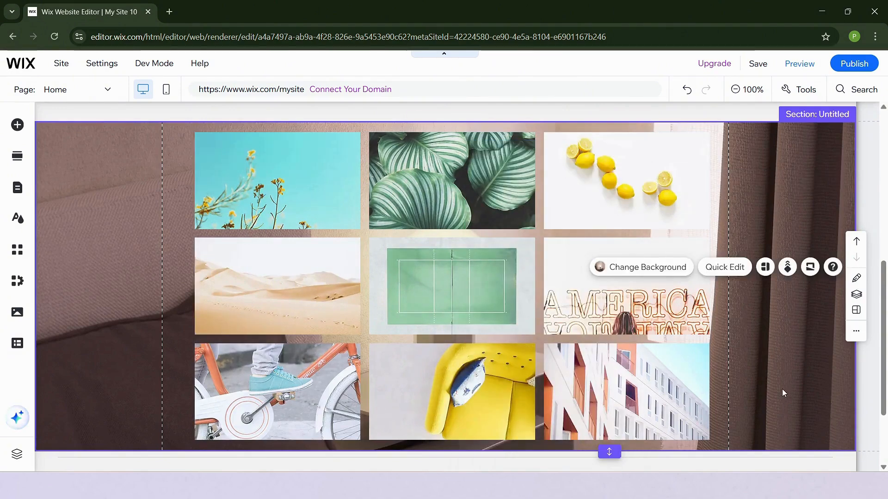
- Set the Intro section's background to the suggested citrus fruit photo, leave Quick Edit, and review both section backgrounds on the page
{"action": "scroll", "coordinate": [781, 389], "scroll_direction": "up", "scroll_amount": 5}
{"action": "left_click", "coordinate": [769, 182]}
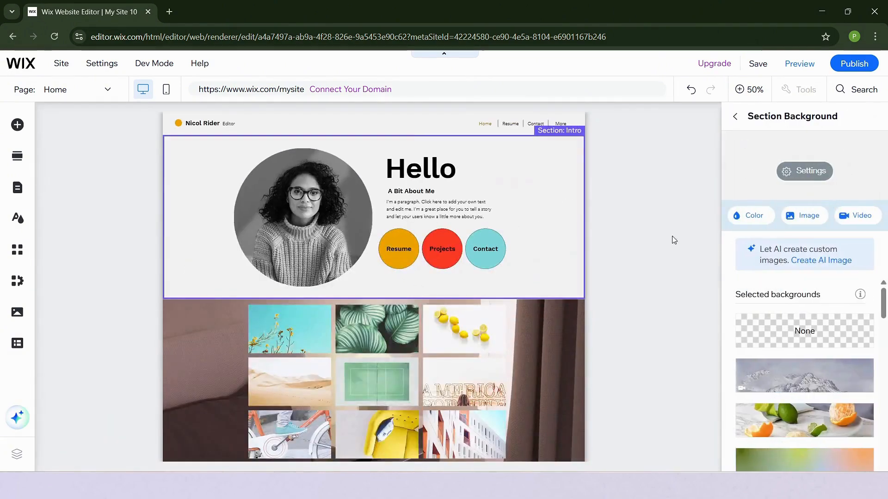
{"action": "left_click", "coordinate": [803, 352]}
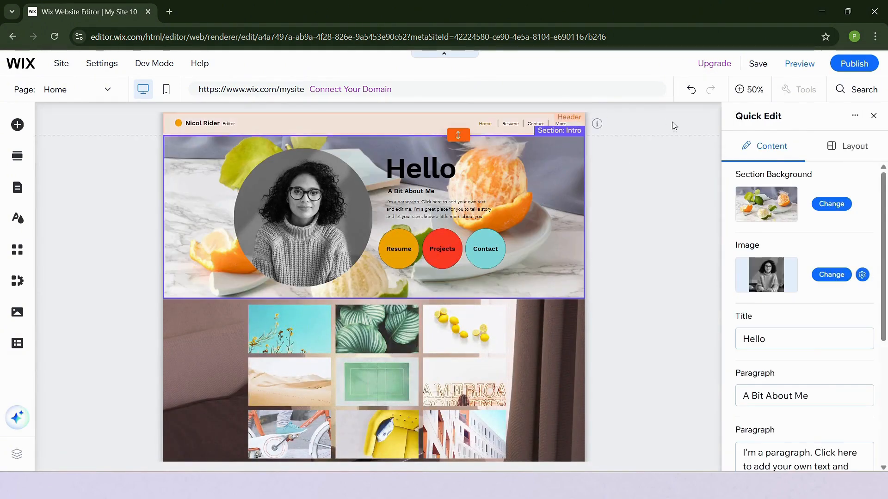
{"action": "left_click", "coordinate": [581, 185]}
{"action": "scroll", "coordinate": [711, 214], "scroll_direction": "down", "scroll_amount": 10}
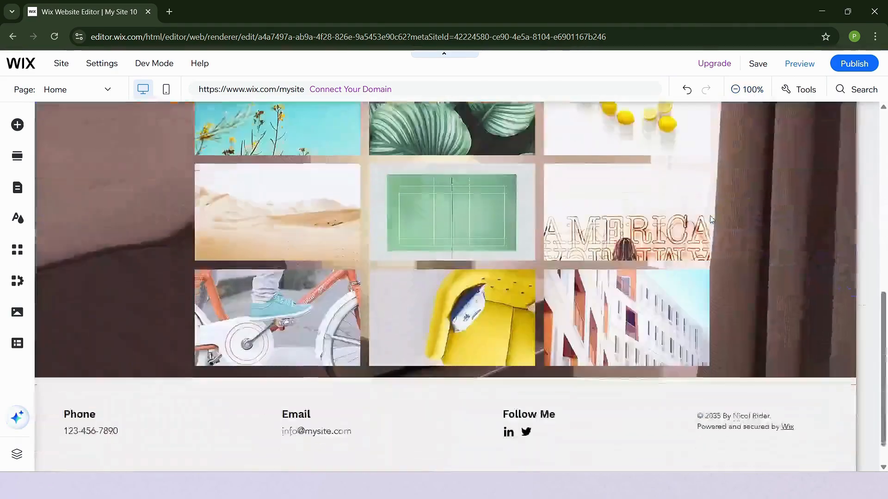
{"action": "scroll", "coordinate": [710, 216], "scroll_direction": "up", "scroll_amount": 13}
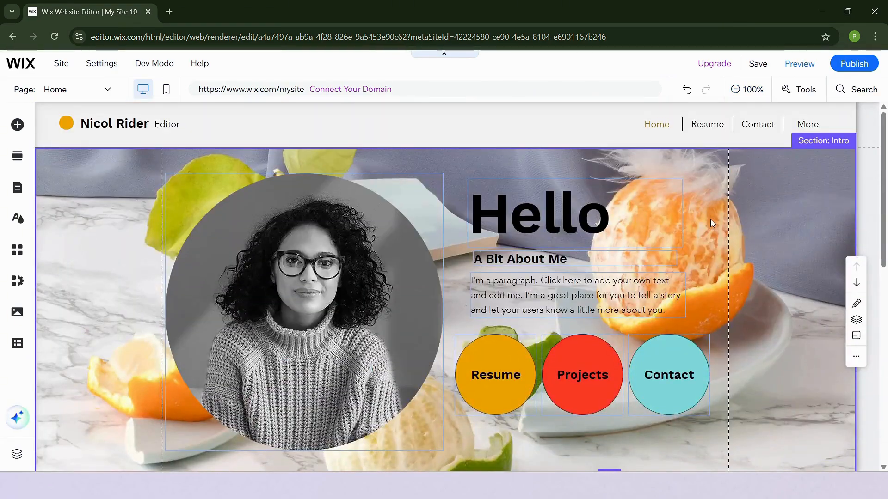